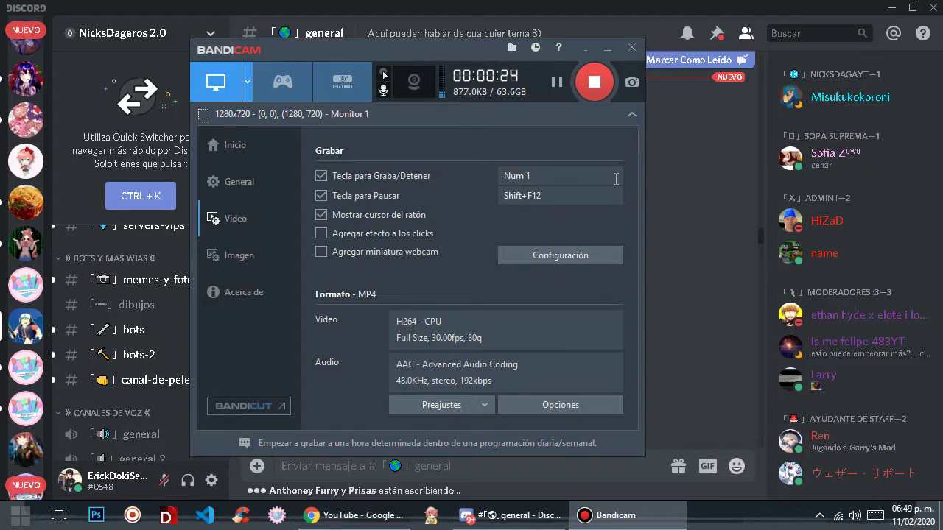
Open the basic system information page for this computer
click(20, 515)
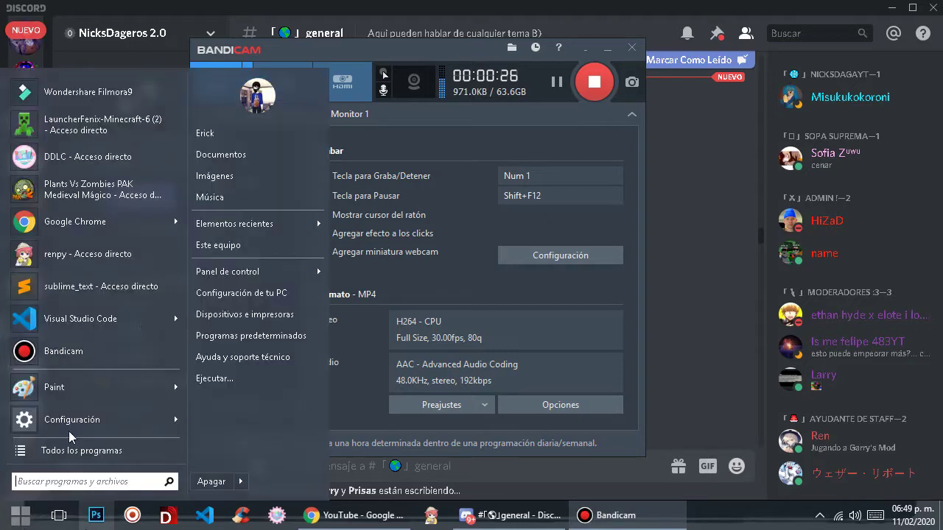
right_click(230, 251)
click(297, 391)
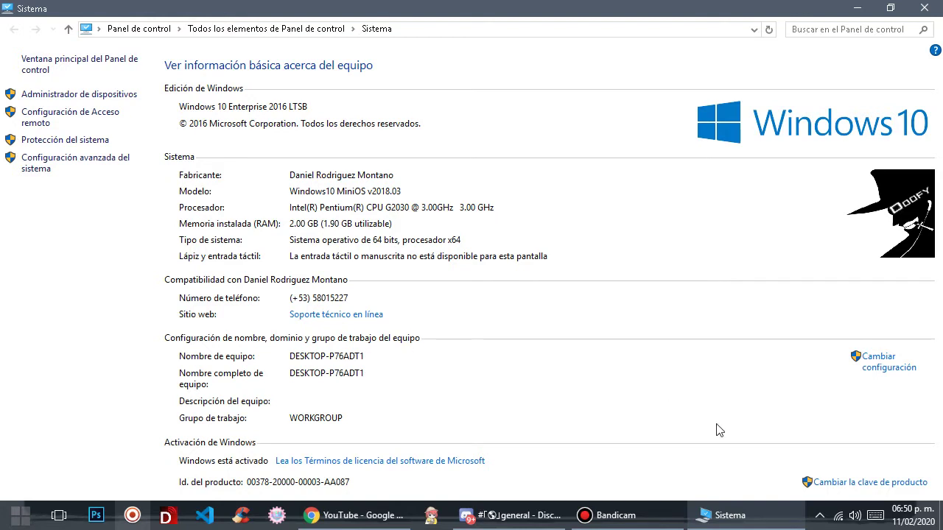
Close the YouTube page in Chrome and the Discord window
click(378, 518)
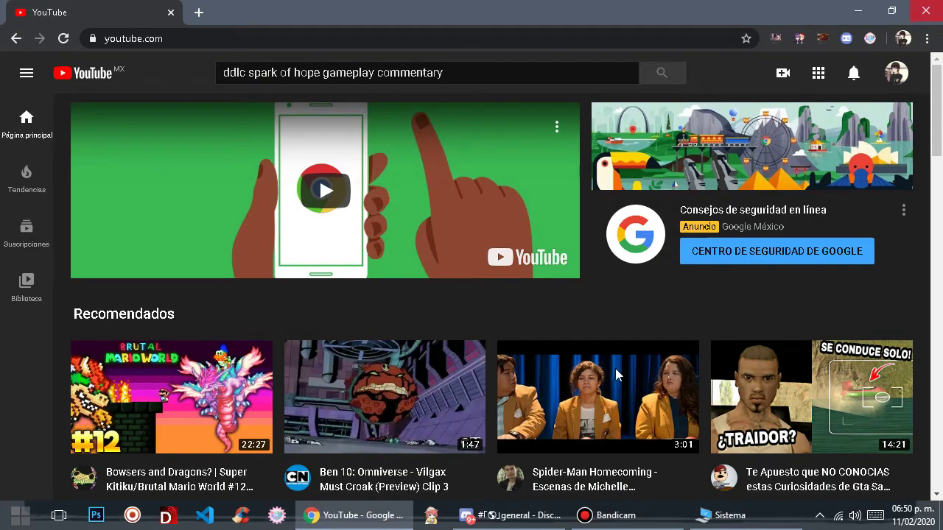
key(ctrl+w)
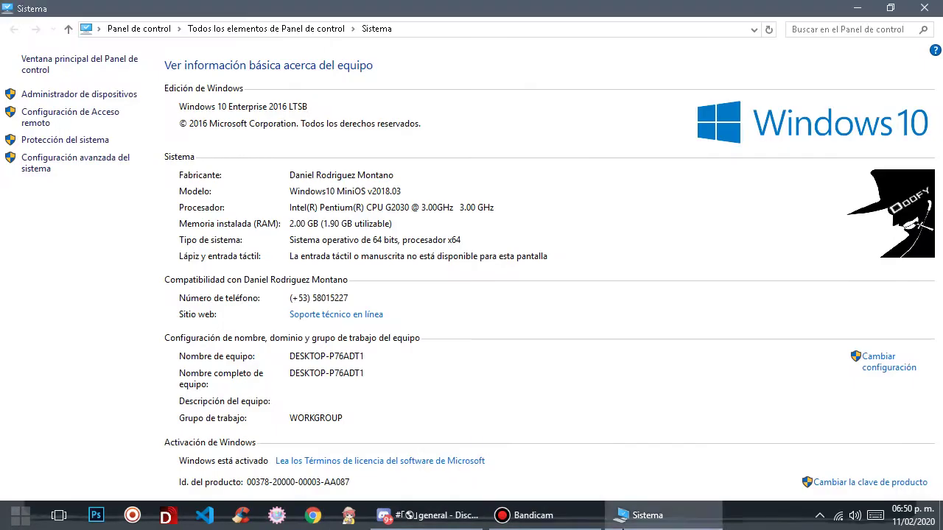
click(448, 525)
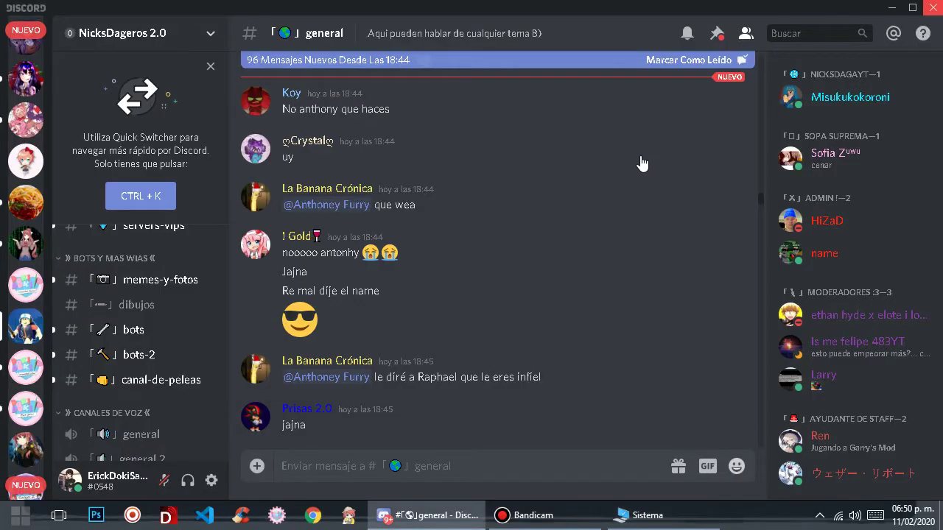
key(alt+F4)
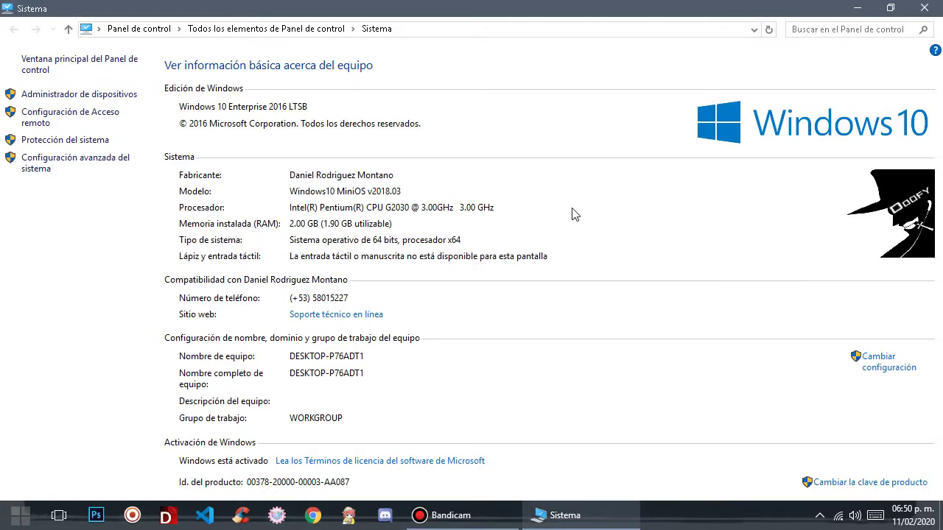
Open Task Manager, examine the resource usage of applications, background processes and Windows processes, and close it
right_click(672, 510)
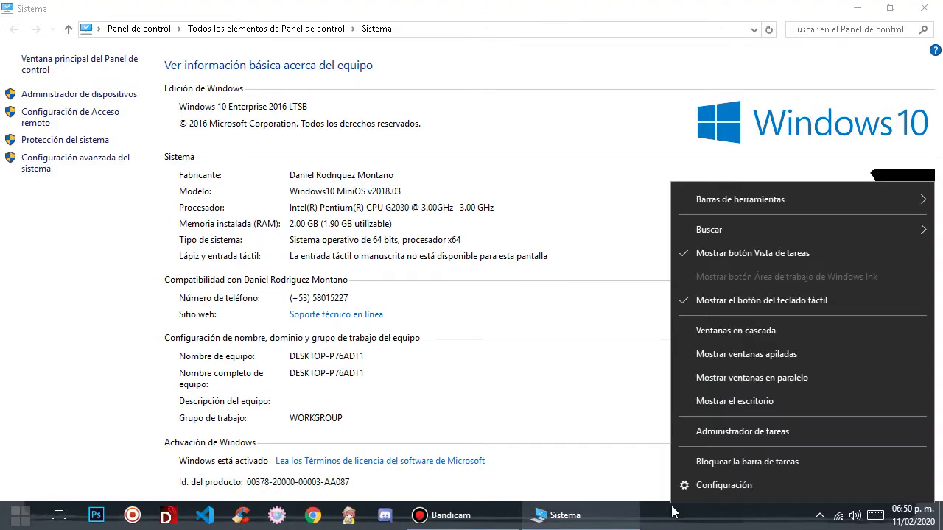
click(702, 435)
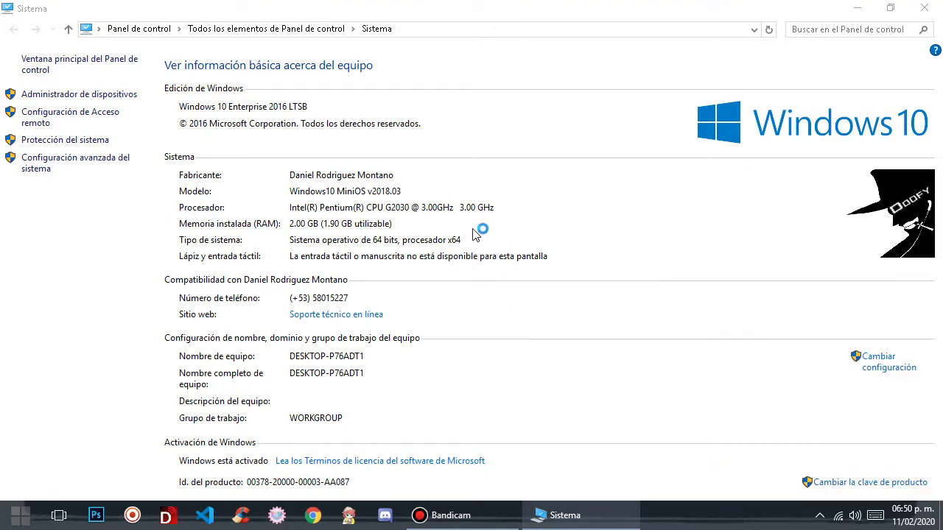
click(20, 515)
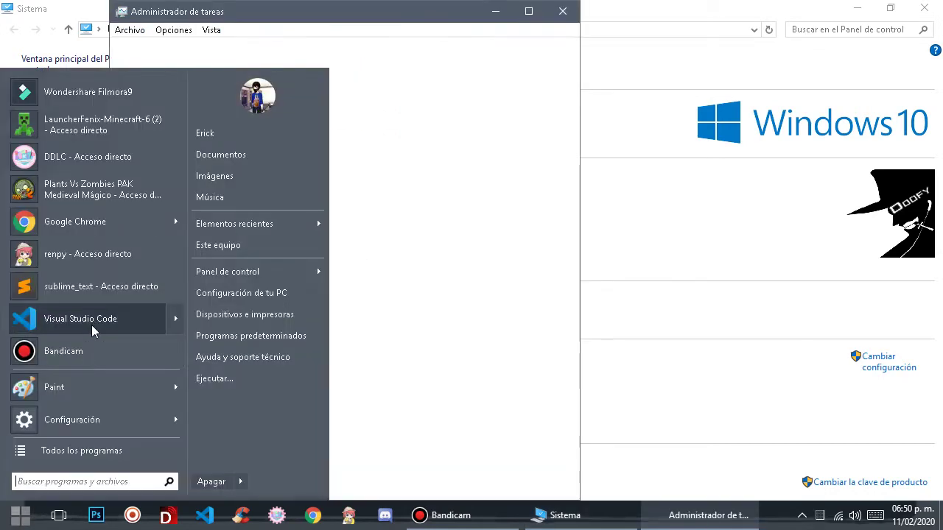
mouse_move(143, 325)
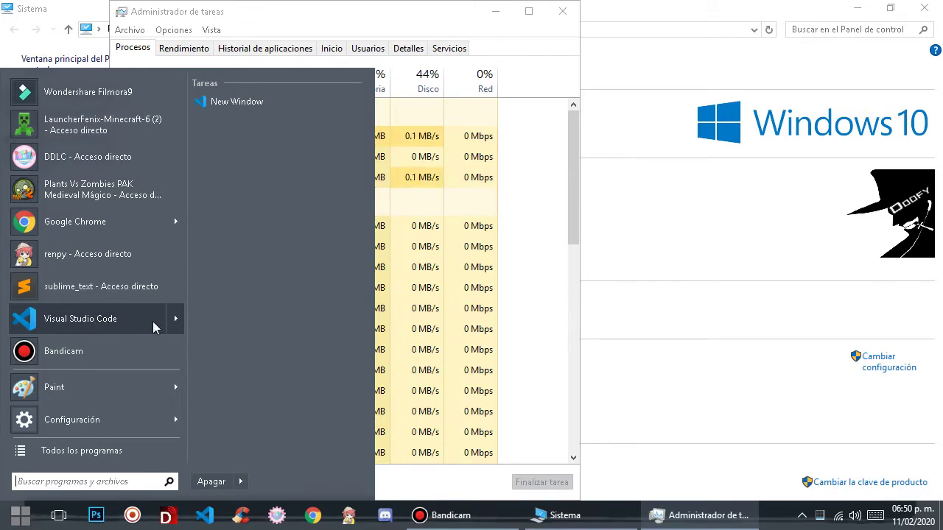
drag(569, 186, 585, 202)
click(20, 516)
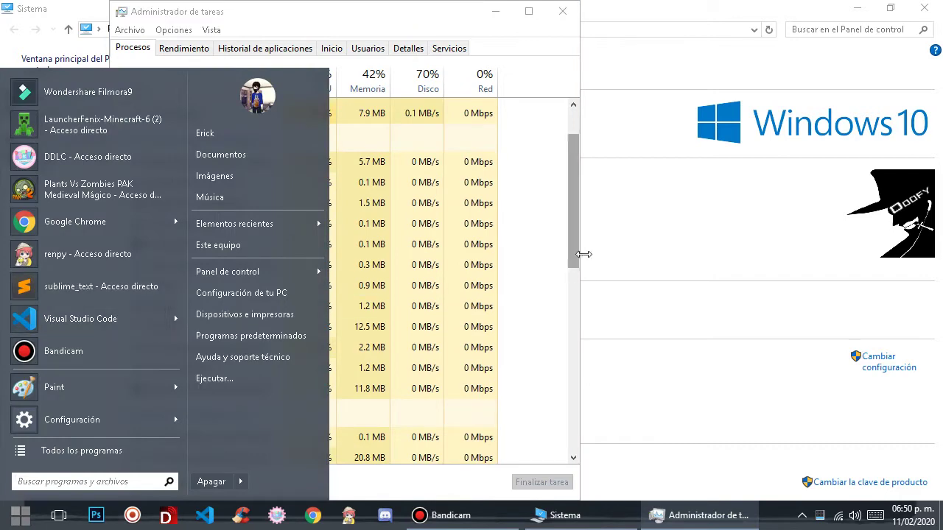
click(576, 239)
drag(576, 245, 564, 185)
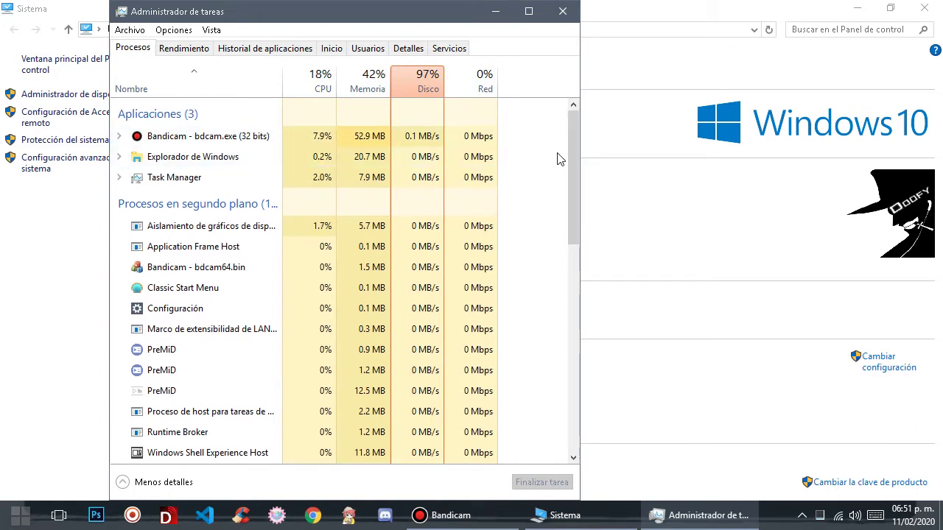
drag(571, 154, 557, 199)
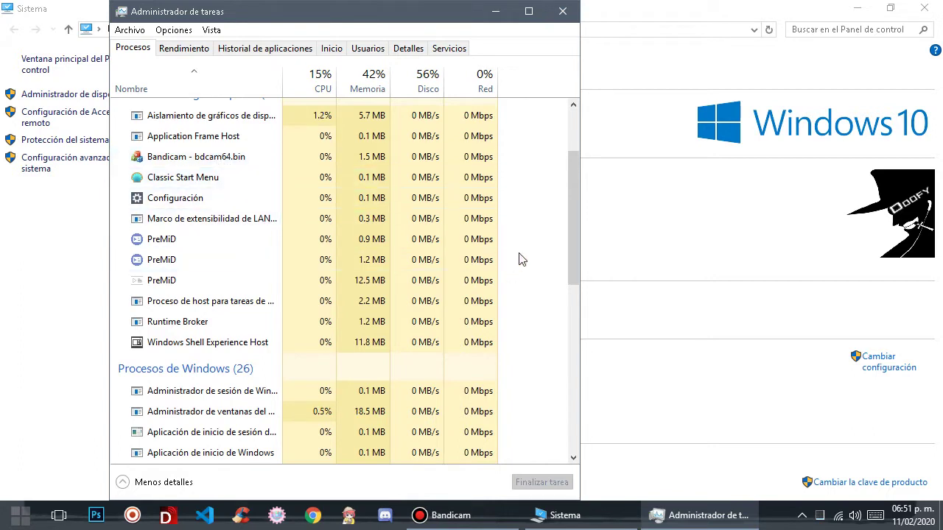
drag(573, 254, 568, 392)
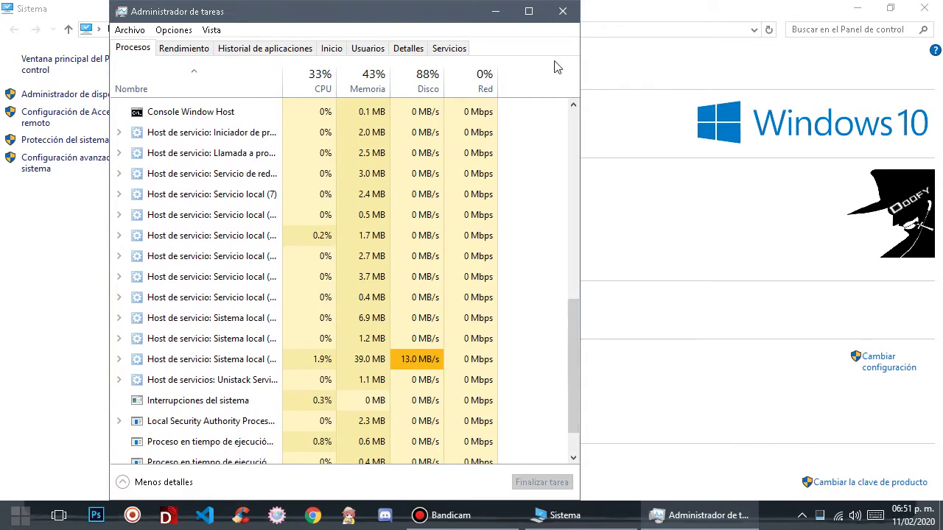
click(562, 11)
Minimize the System and Bandicam windows, and briefly view the personal programs folder on the desktop
click(857, 8)
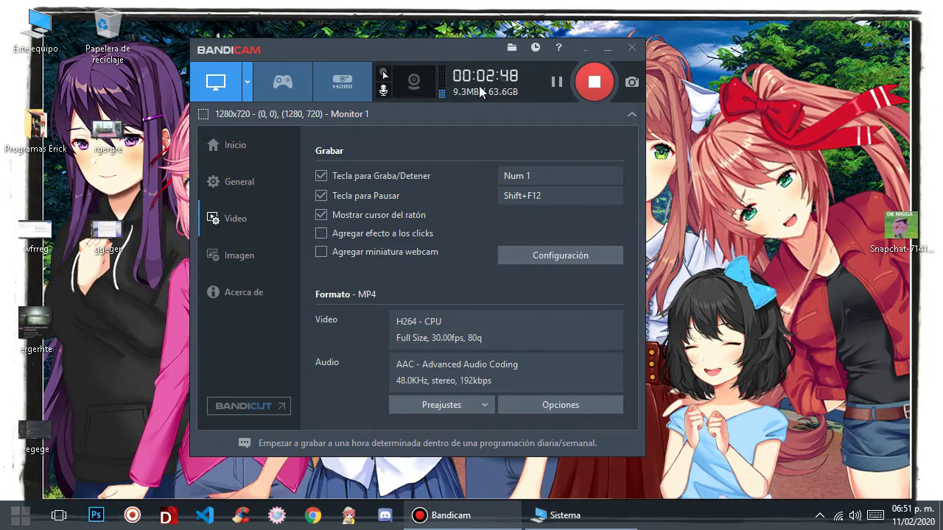
click(607, 48)
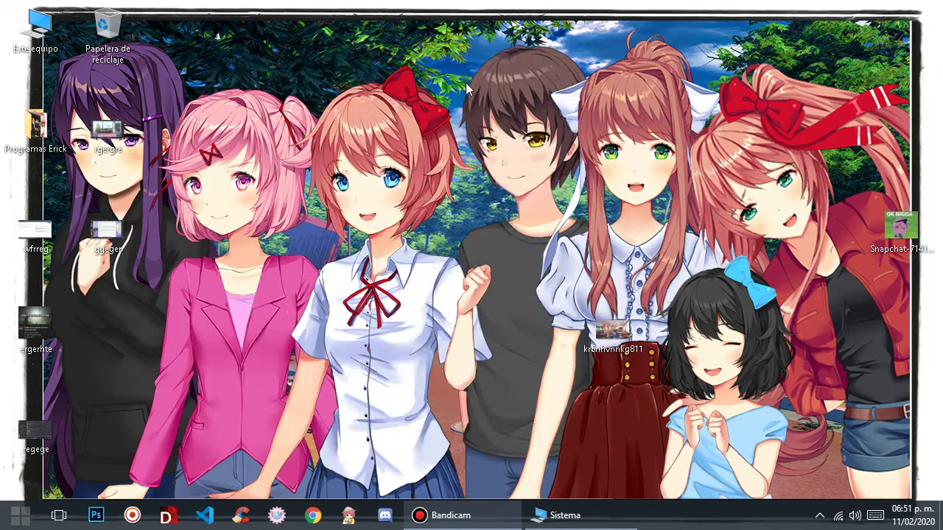
double_click(43, 117)
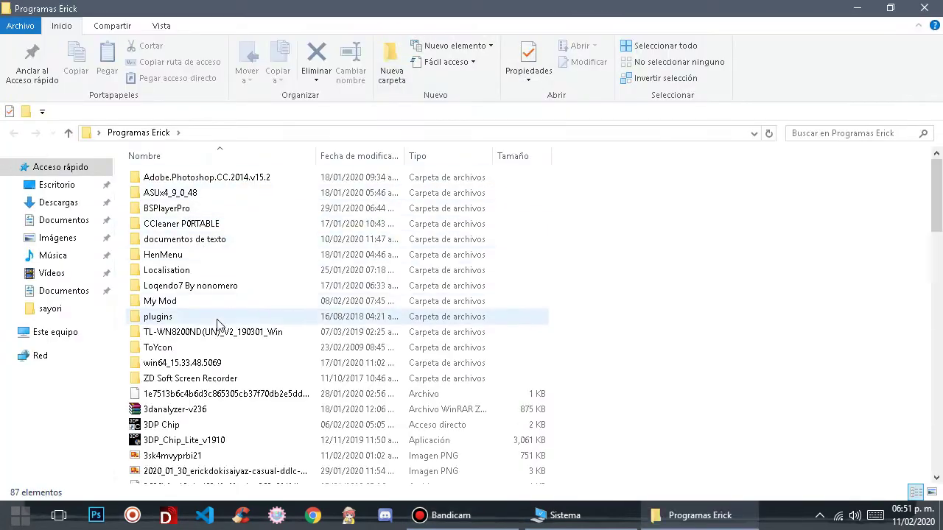
key(alt+F4)
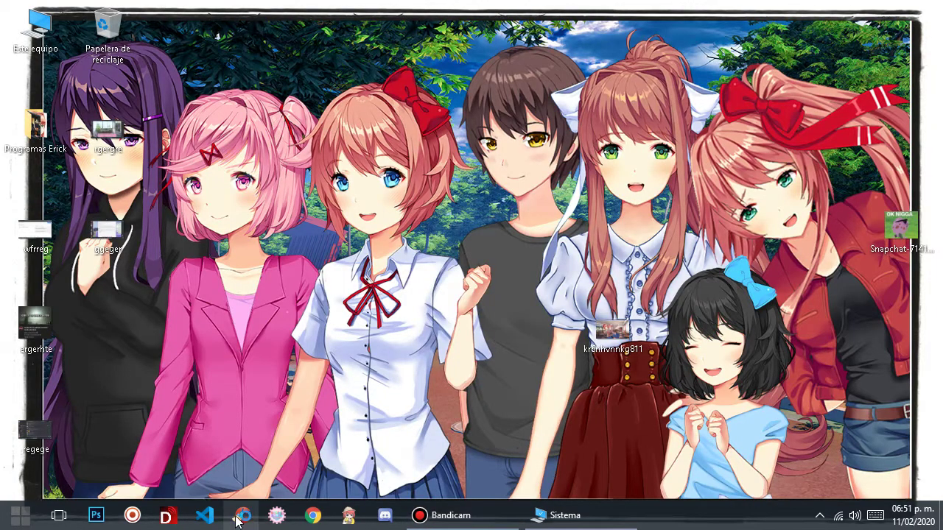
Analyze and clean the system's unneeded files with CCleaner, declining to close Windows Explorer
click(237, 516)
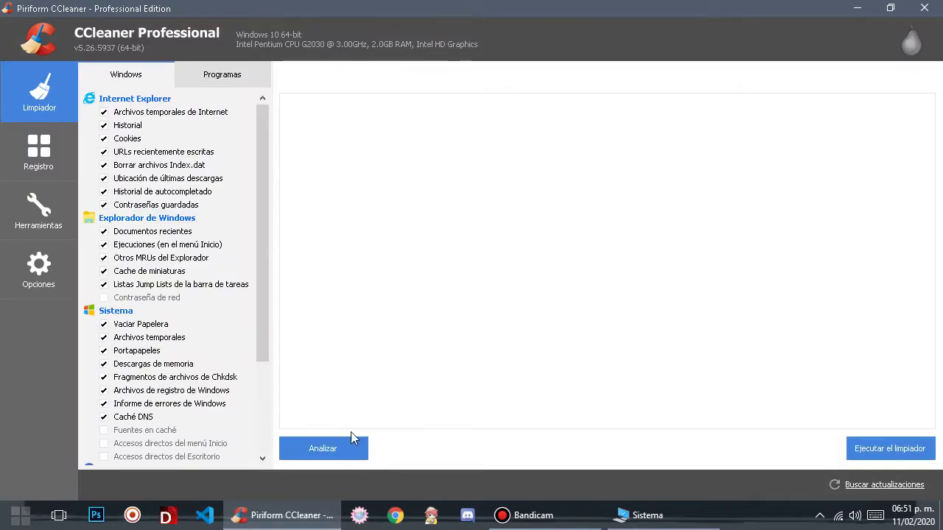
click(351, 437)
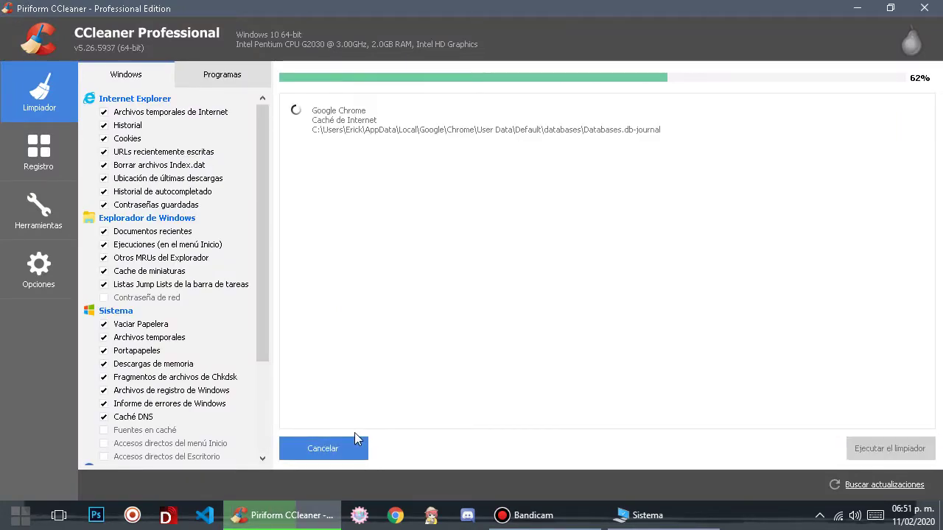
click(903, 448)
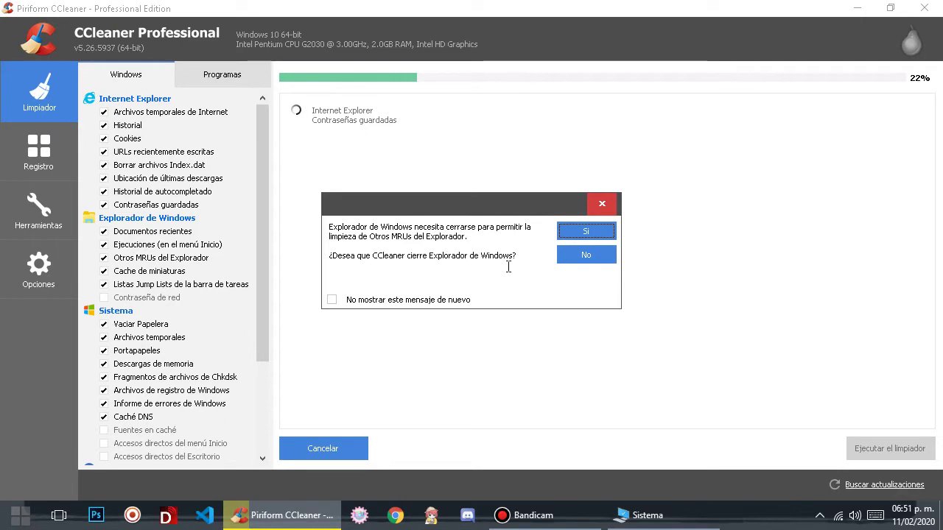
click(586, 257)
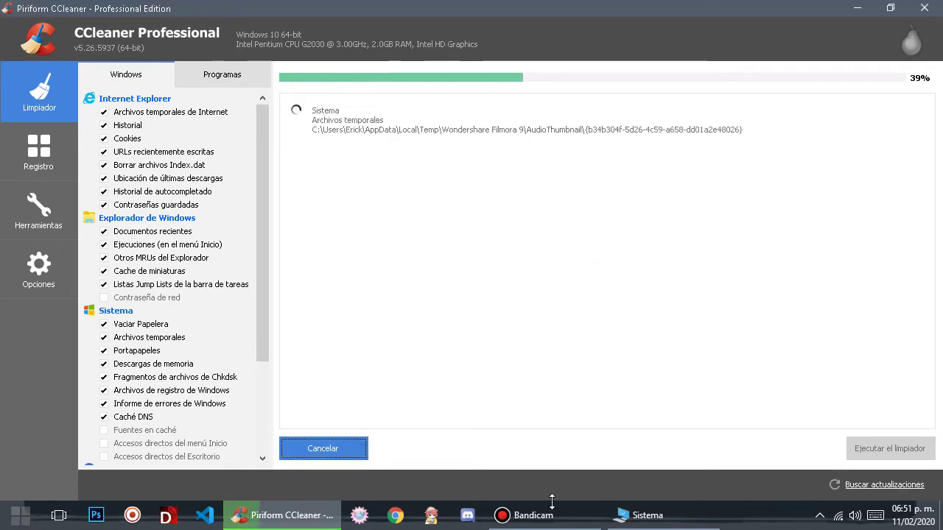
click(508, 514)
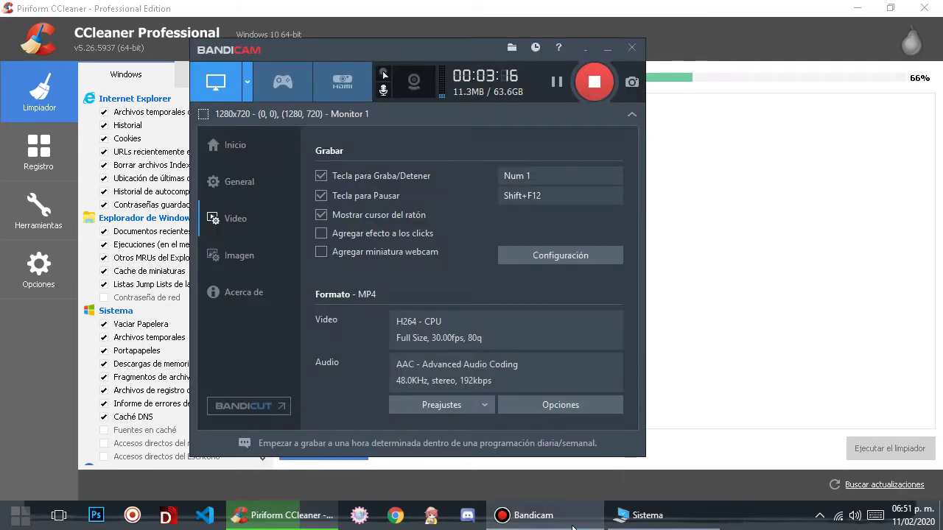
click(573, 525)
click(629, 515)
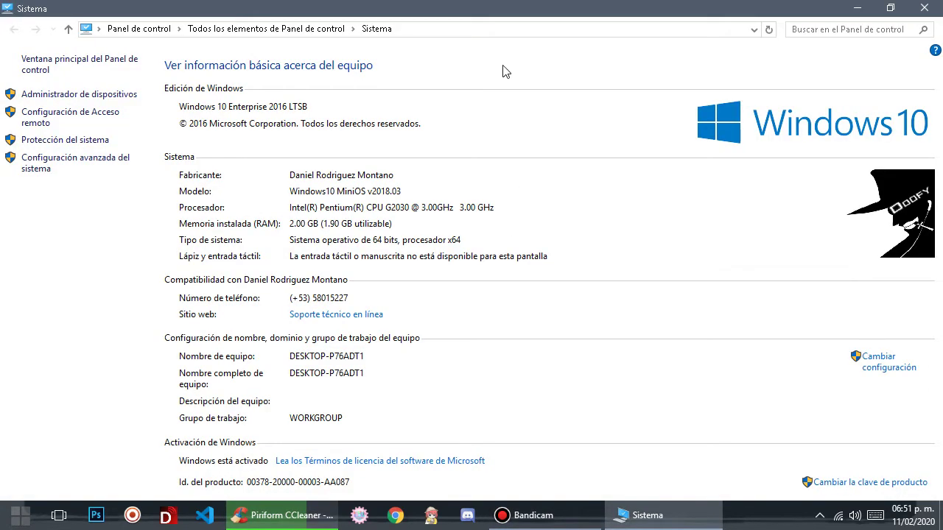
double_click(530, 12)
Return to CCleaner and analyze the system for leftover files again
click(581, 76)
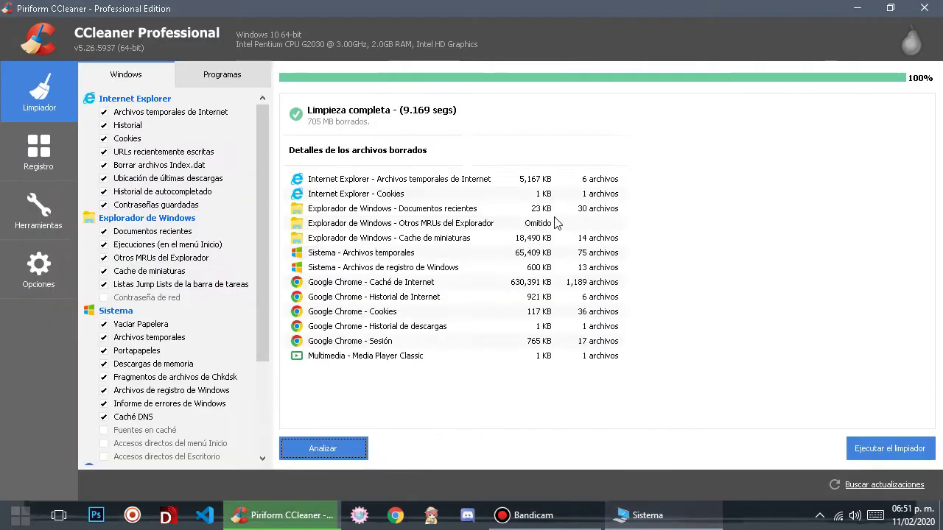
click(349, 449)
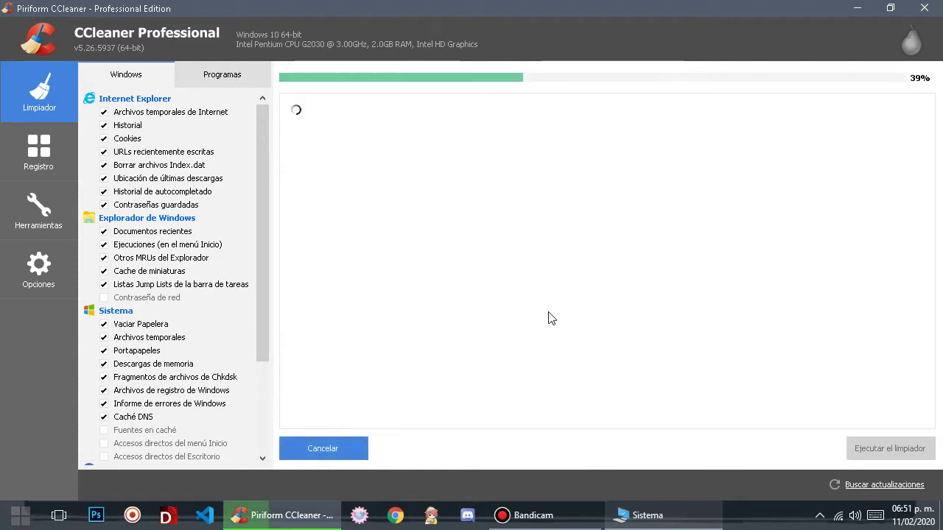
Scan the registry for problems and repair all selected issues without making a backup
click(52, 156)
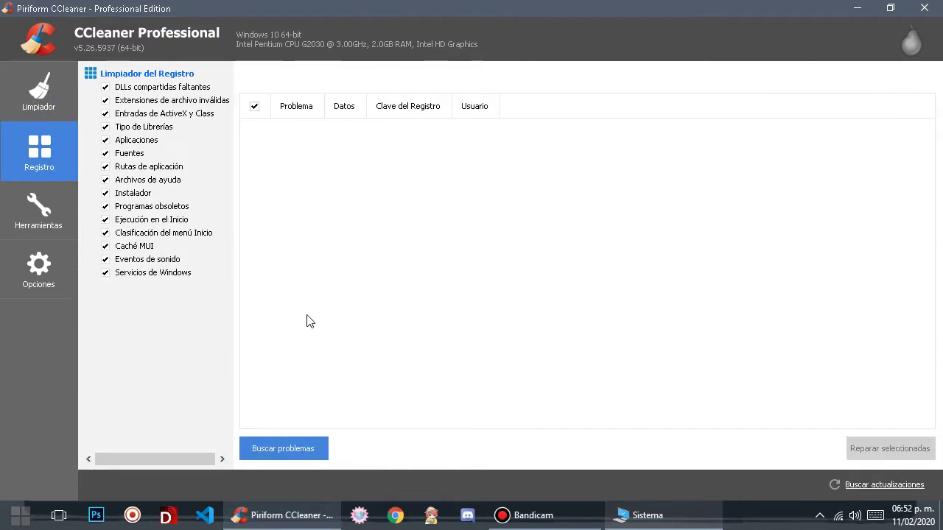
click(303, 451)
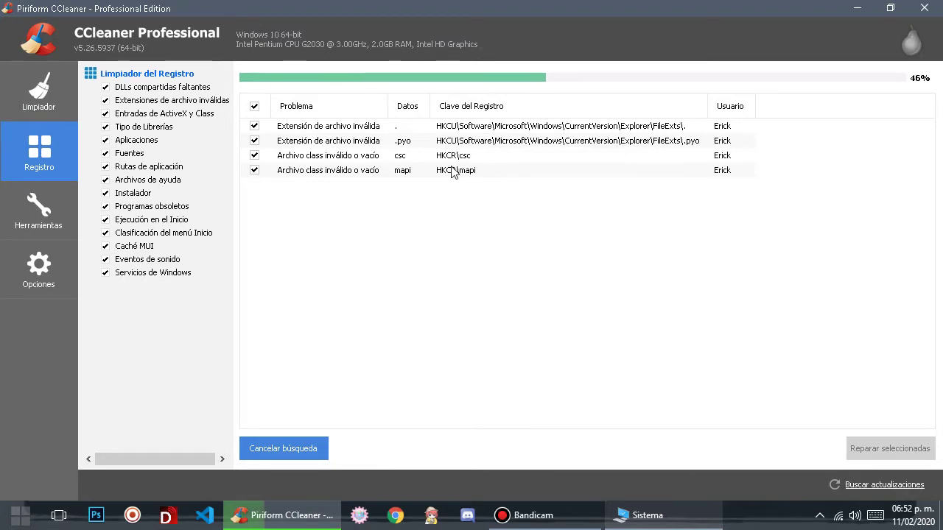
click(898, 444)
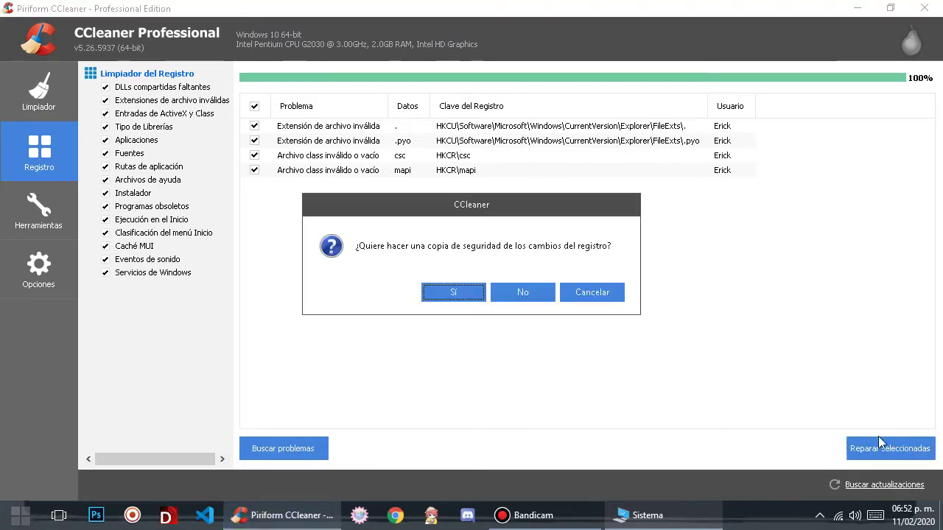
click(534, 293)
click(519, 324)
click(604, 333)
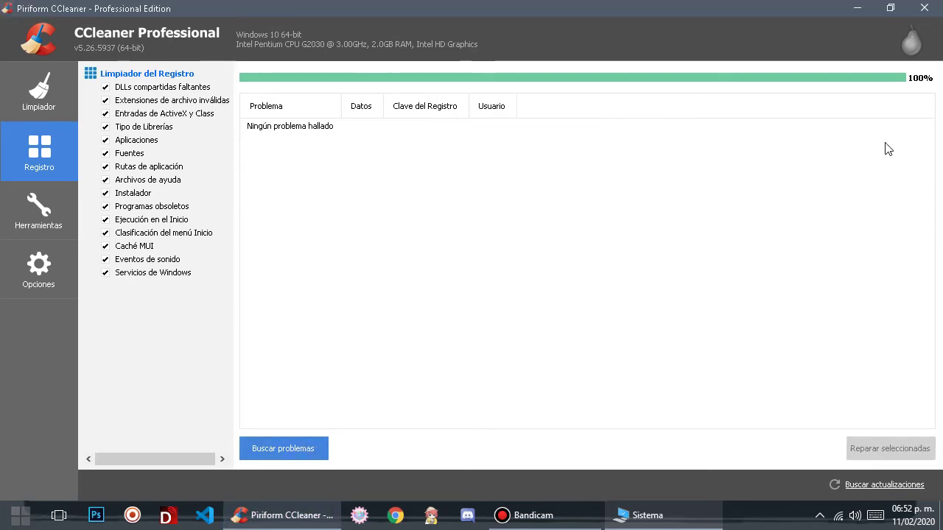
Close CCleaner and the System information window
click(930, 9)
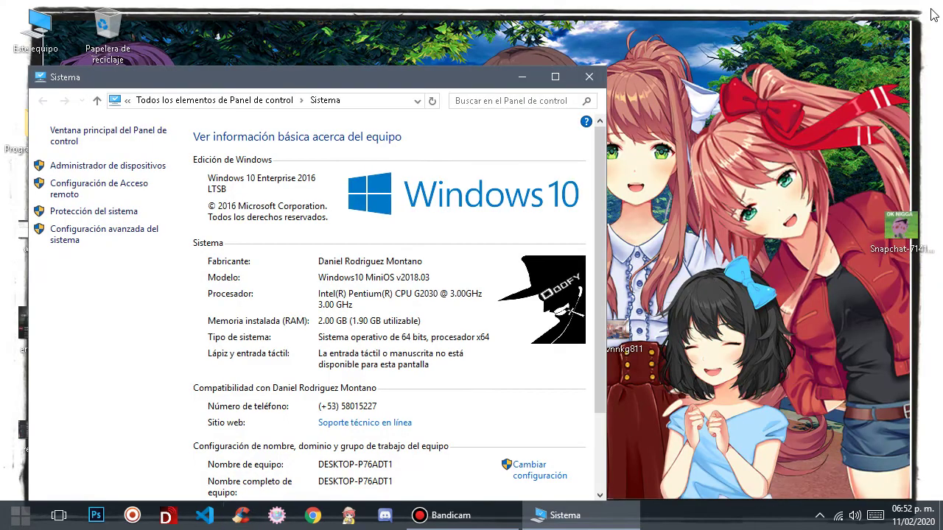
click(589, 76)
Reopen CCleaner and scan the registry for problems again
click(241, 515)
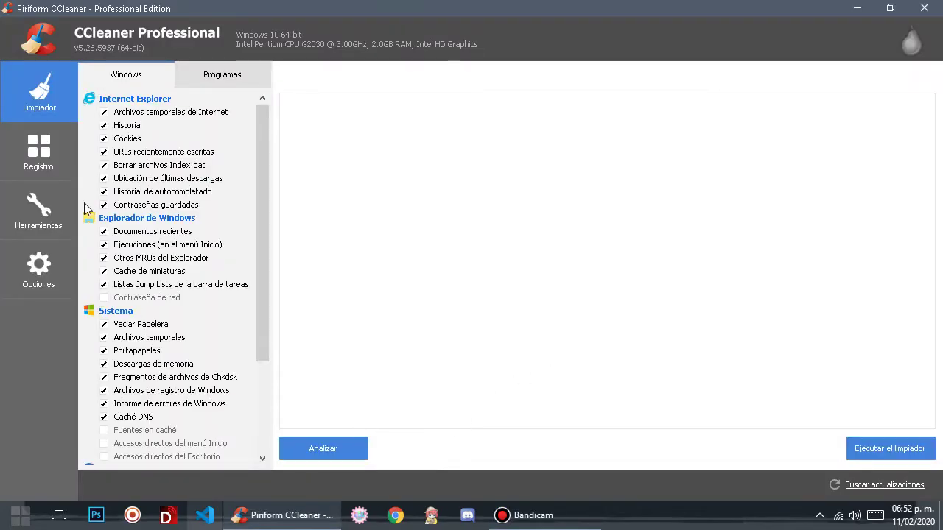
click(39, 151)
click(302, 448)
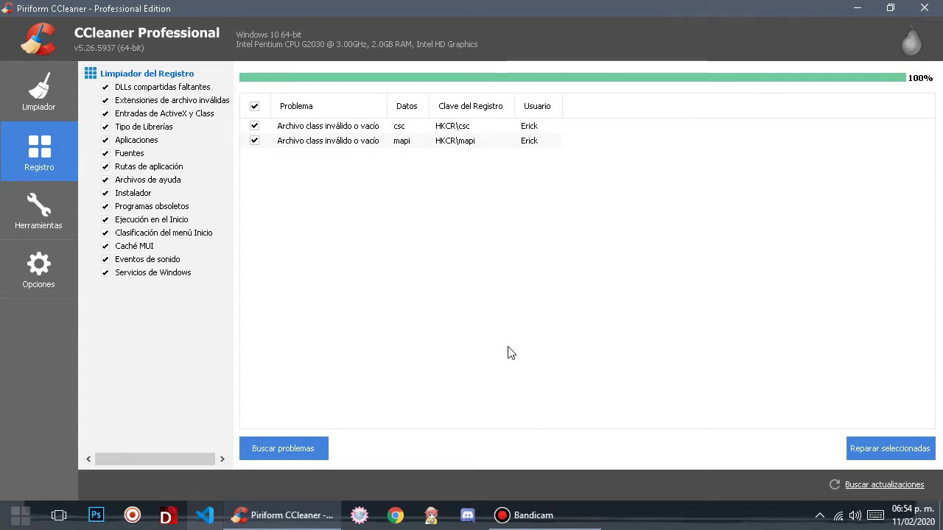
click(19, 515)
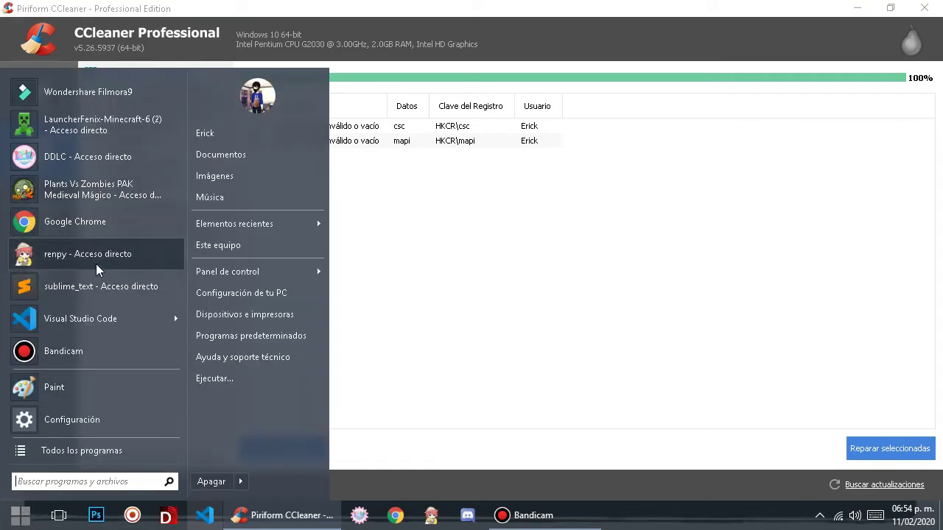
click(545, 399)
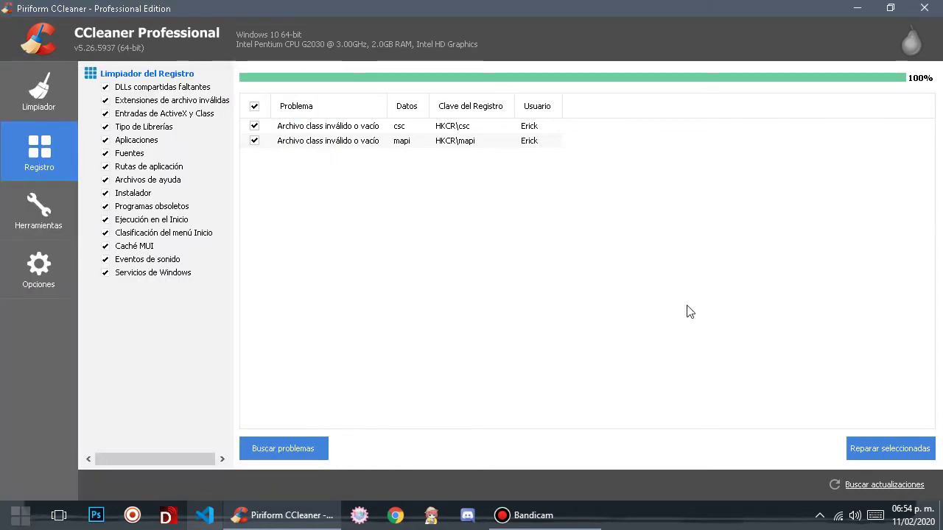
Repair all selected registry problems without making a backup, and close CCleaner
click(895, 451)
click(542, 295)
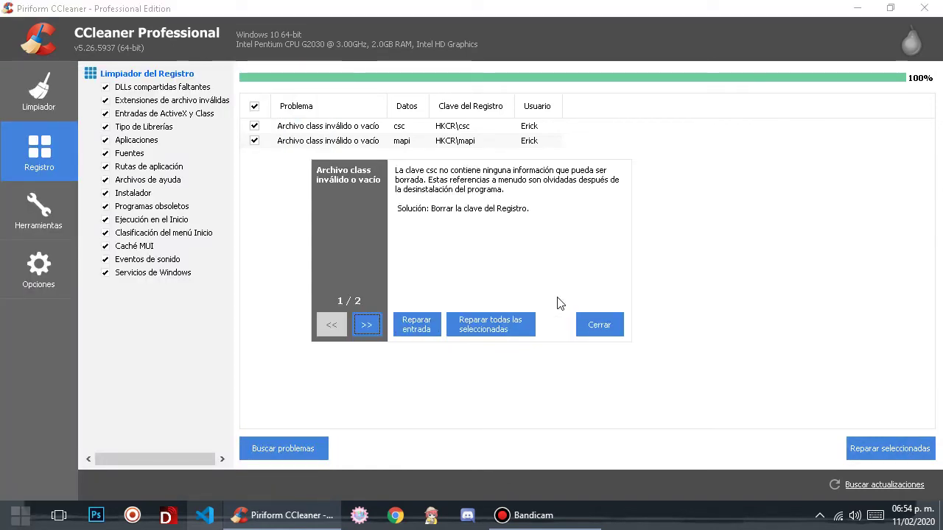
click(491, 325)
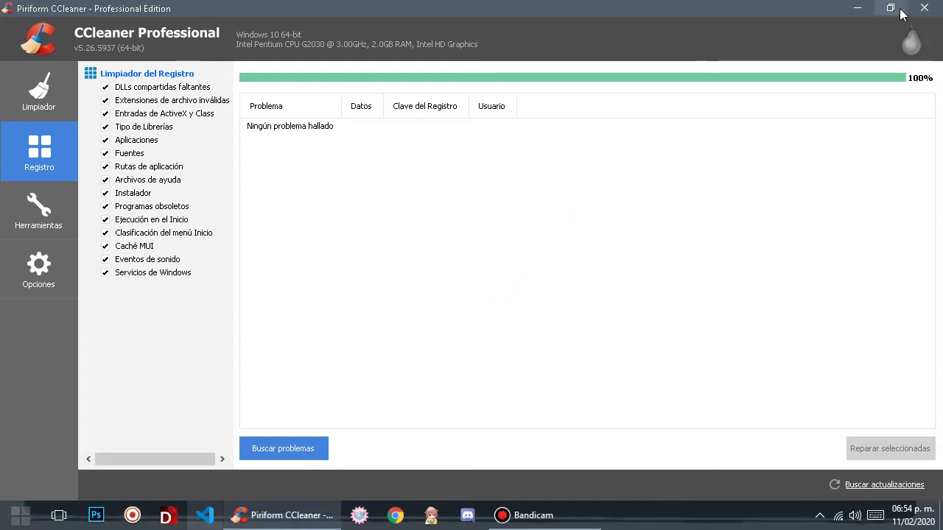
click(925, 9)
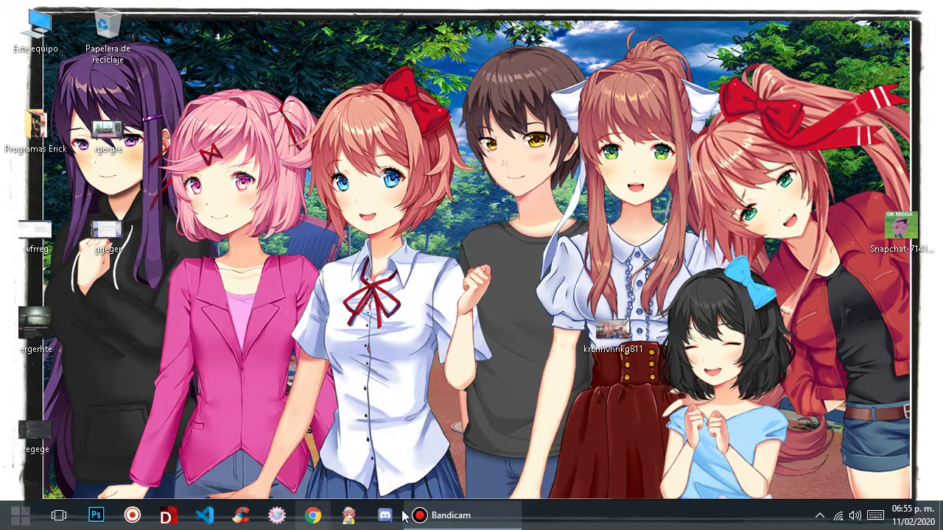
Open Este equipo to view the drives and their free space
click(28, 520)
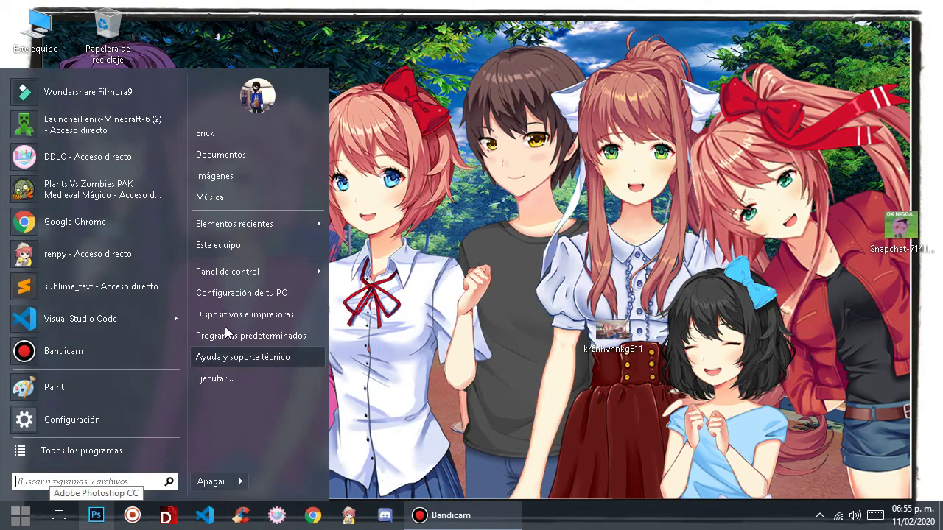
click(257, 246)
click(28, 520)
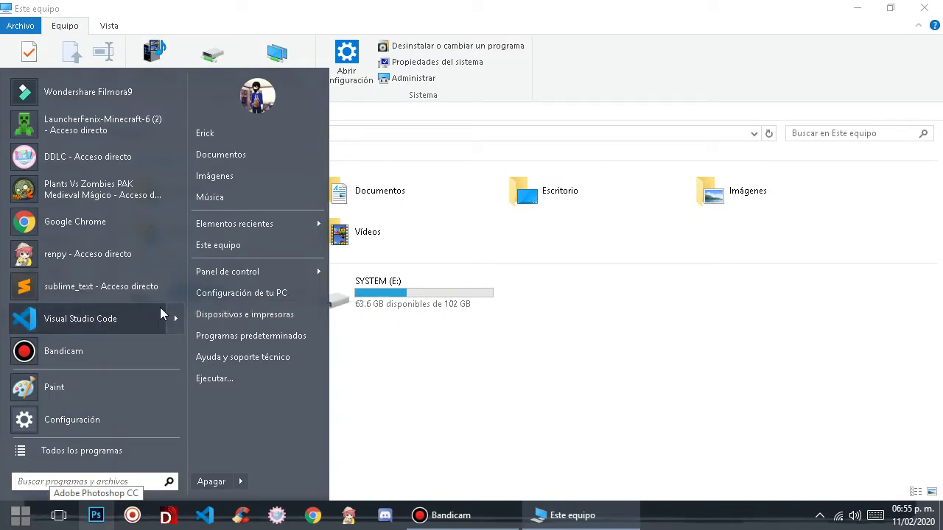
click(470, 380)
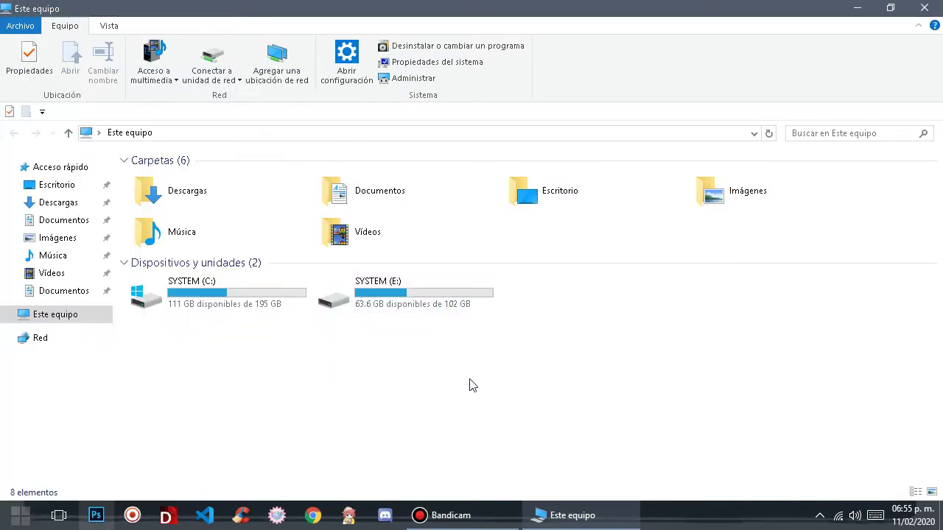
click(16, 517)
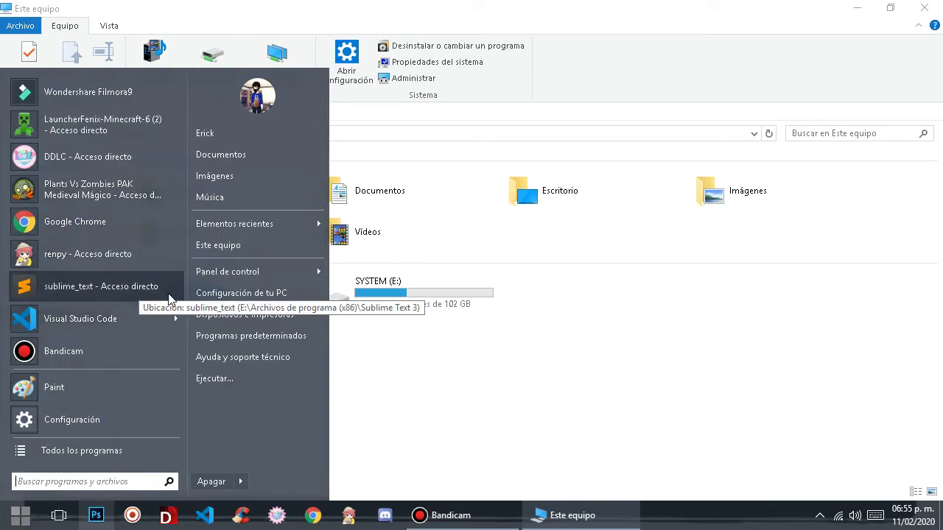
click(363, 370)
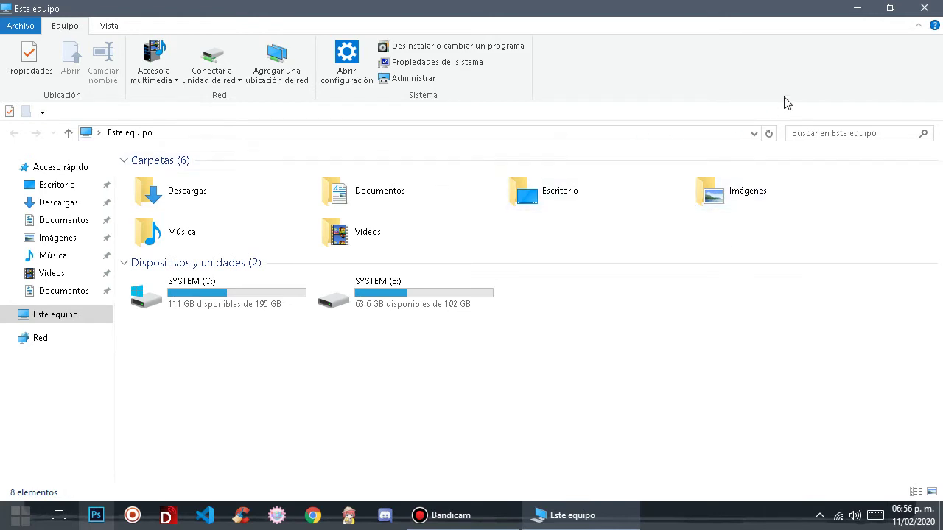
click(19, 516)
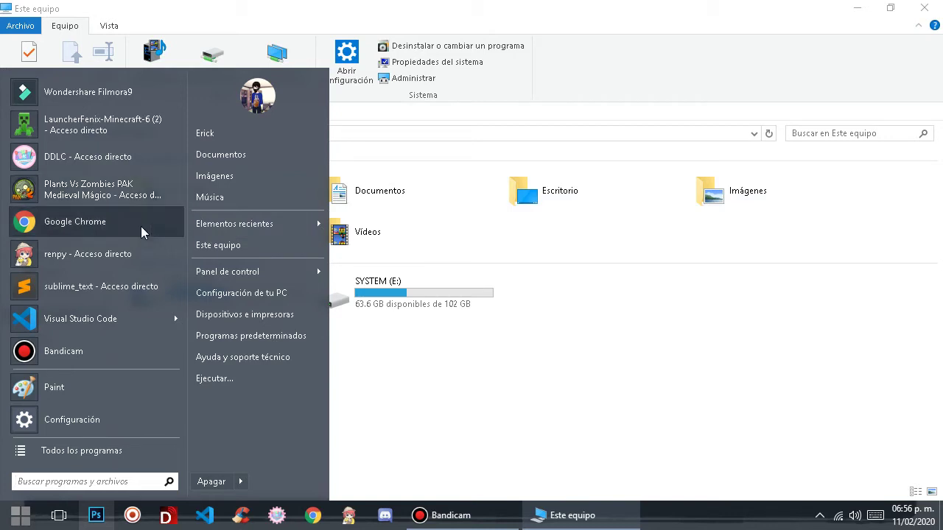
click(411, 406)
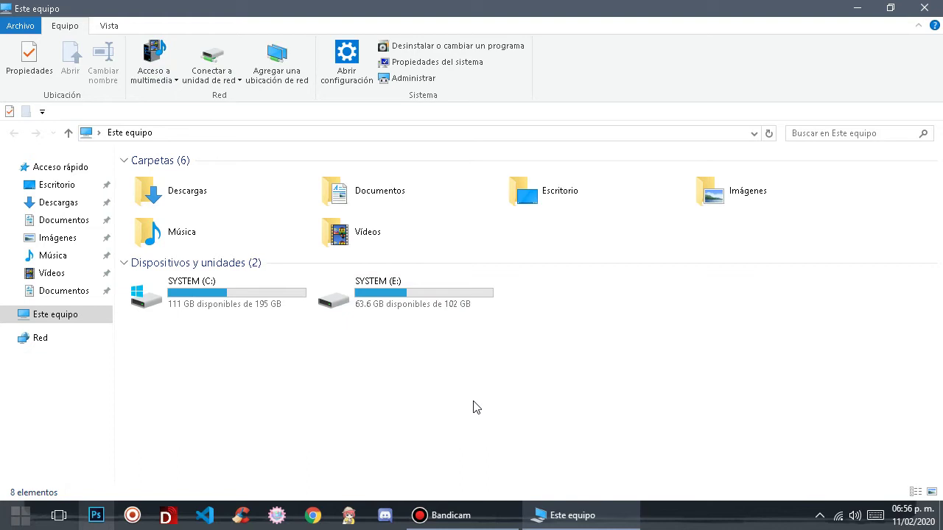
click(462, 522)
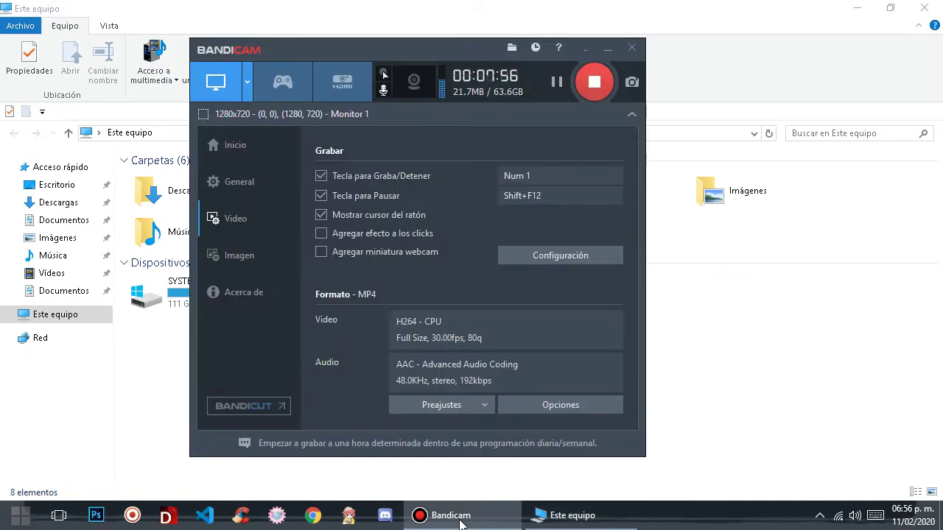
click(461, 521)
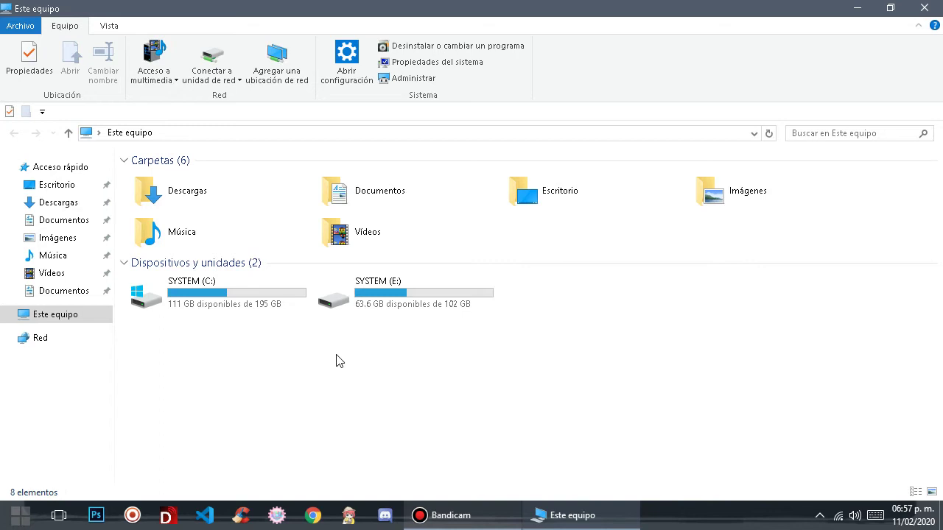
Close the Este equipo window
right_click(623, 518)
click(559, 483)
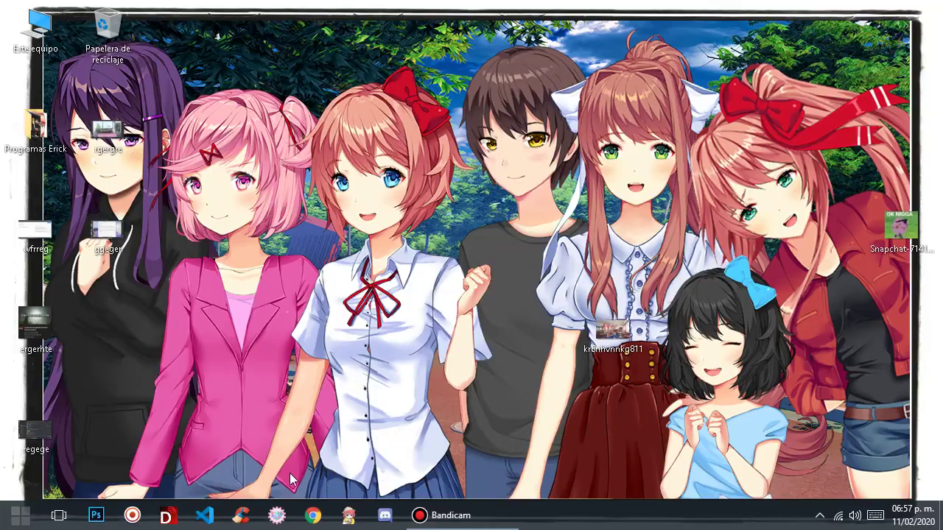
Open the Minecraft launcher, start the game with the OptiFine profile, and close the launcher window once the game has loaded
click(20, 516)
click(115, 131)
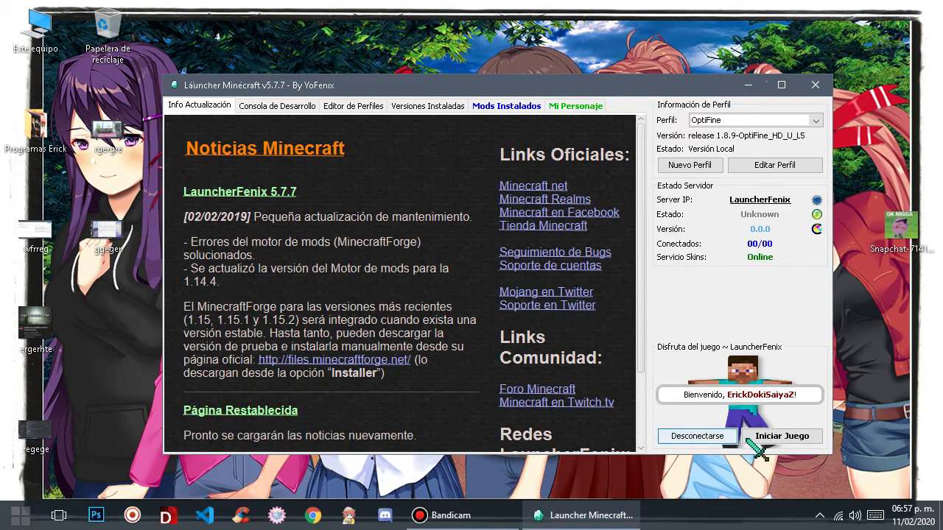
click(774, 436)
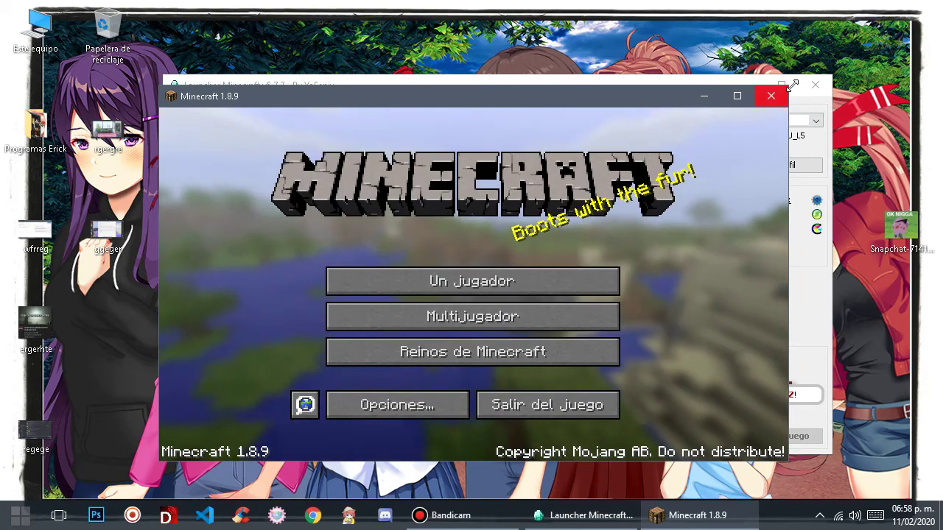
click(806, 86)
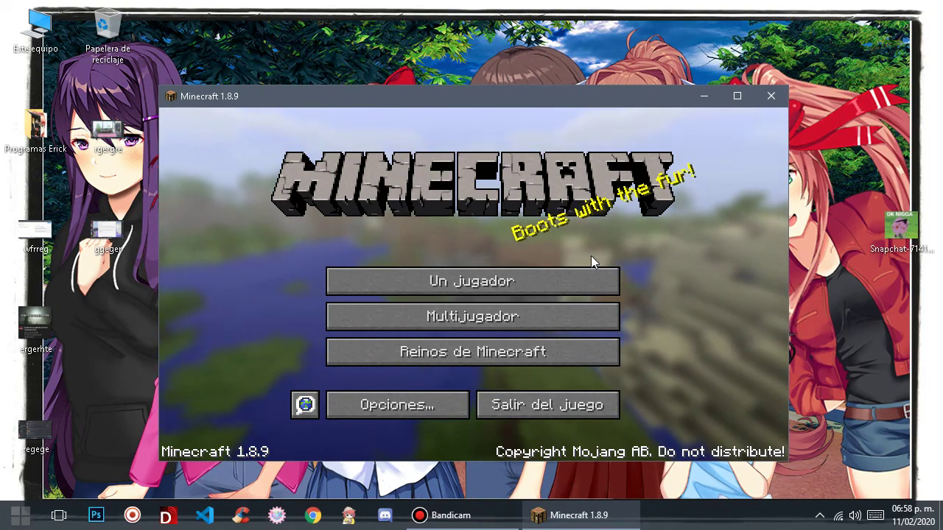
Load the single-player survival world WorldCrack Z
click(452, 291)
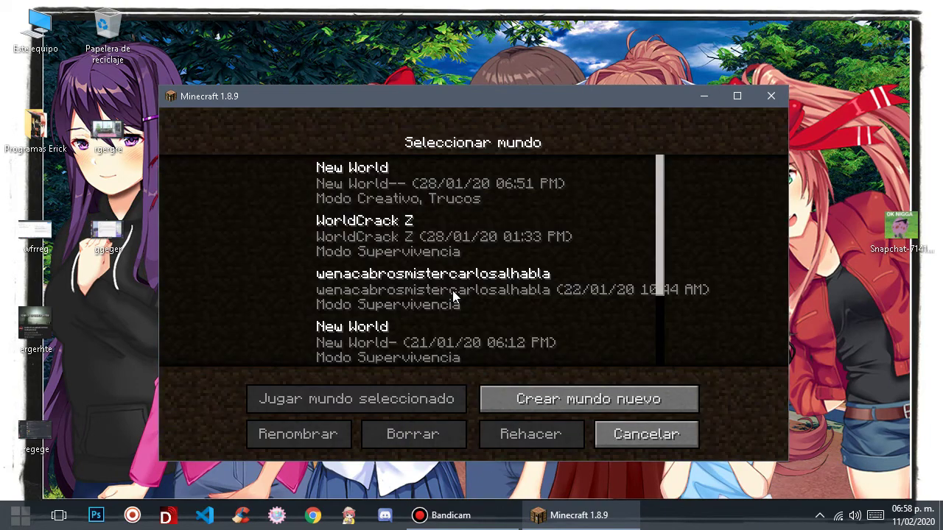
click(433, 231)
click(436, 398)
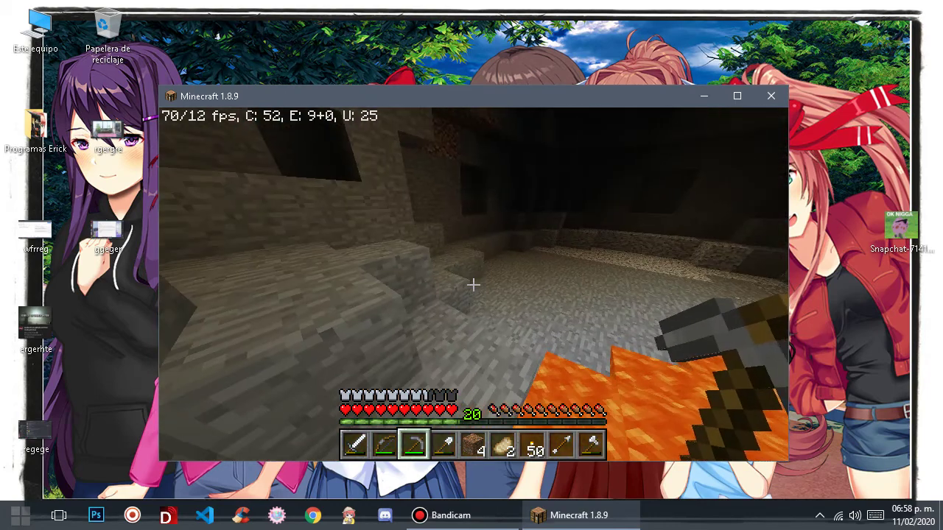
Explore the cave beside the lava to check the game's frame rate, and eat cooked pork while heading for the surface
key(w)
key(w)
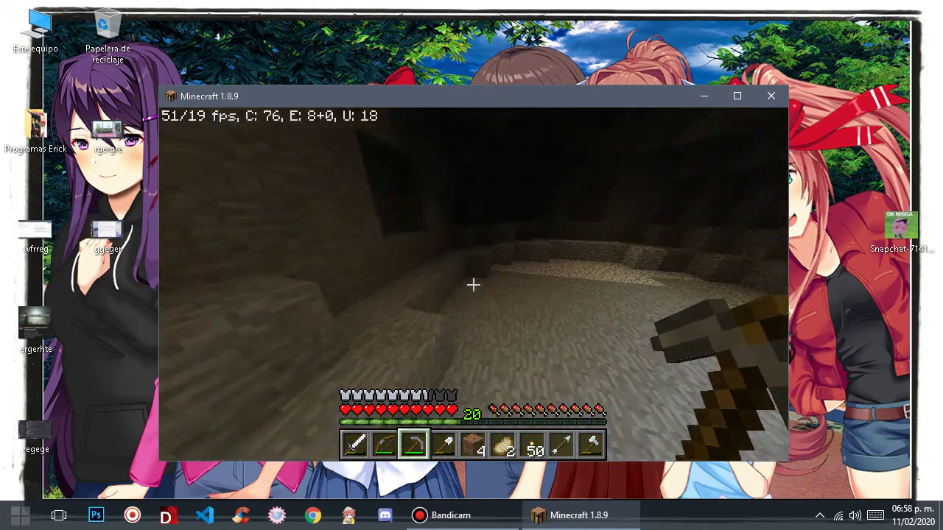
key(w)
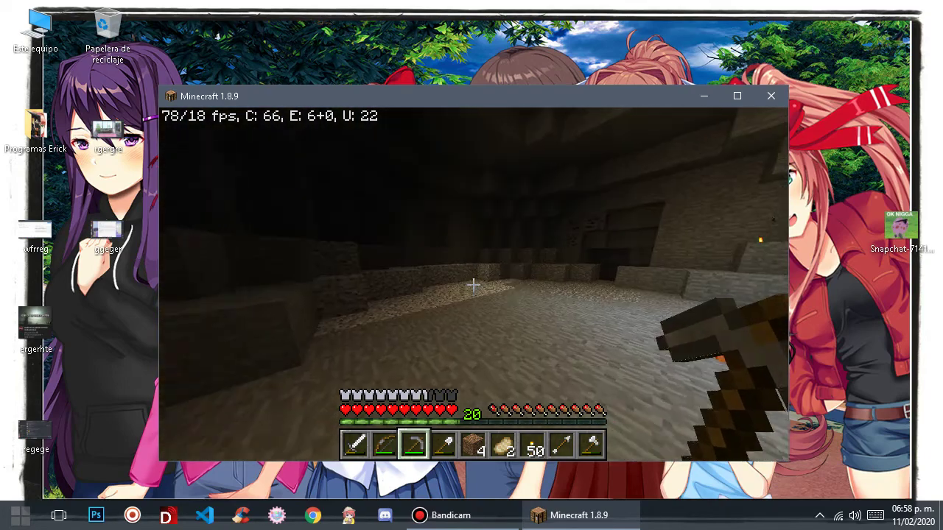
key(w)
key(w)
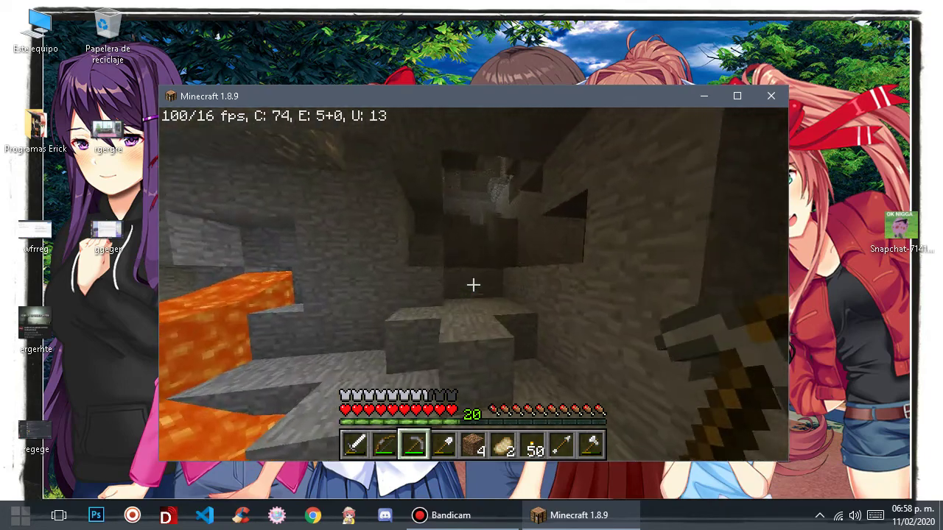
key(w)
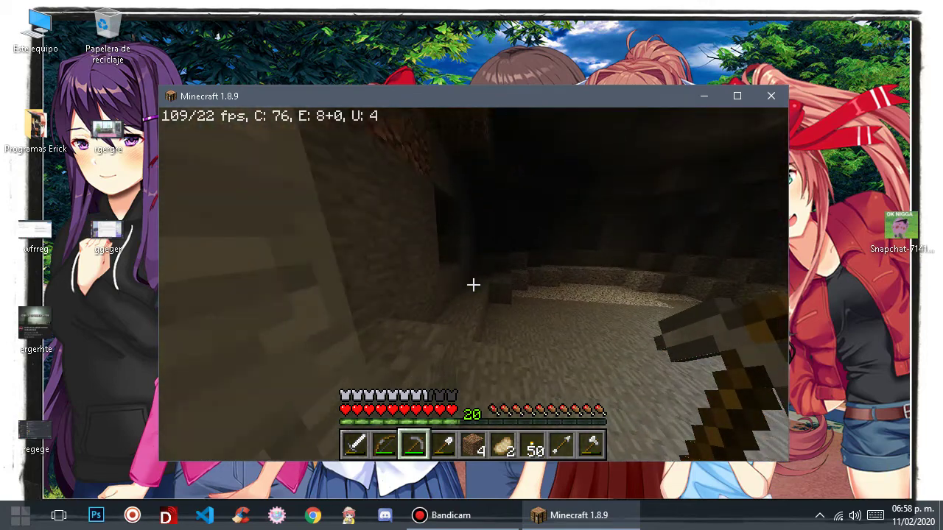
mouse_move(473, 285)
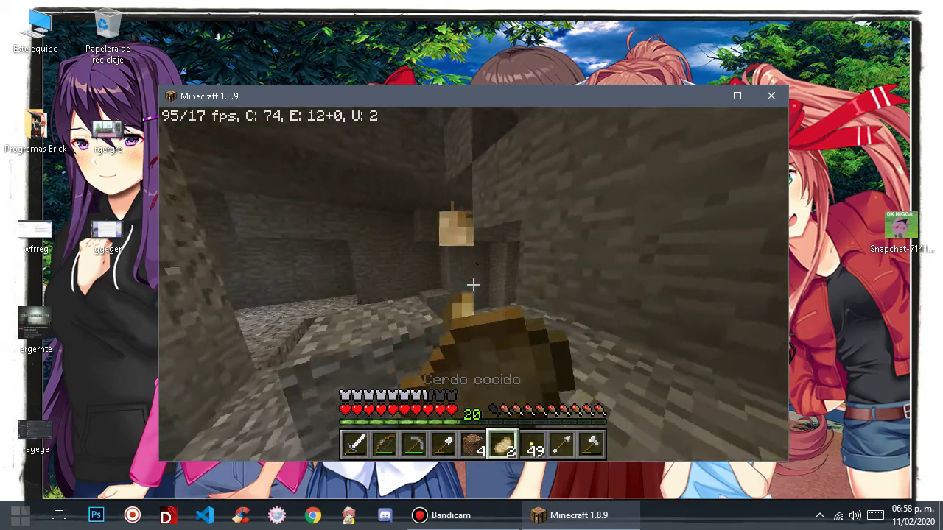
right_click(473, 285)
right_click(473, 285)
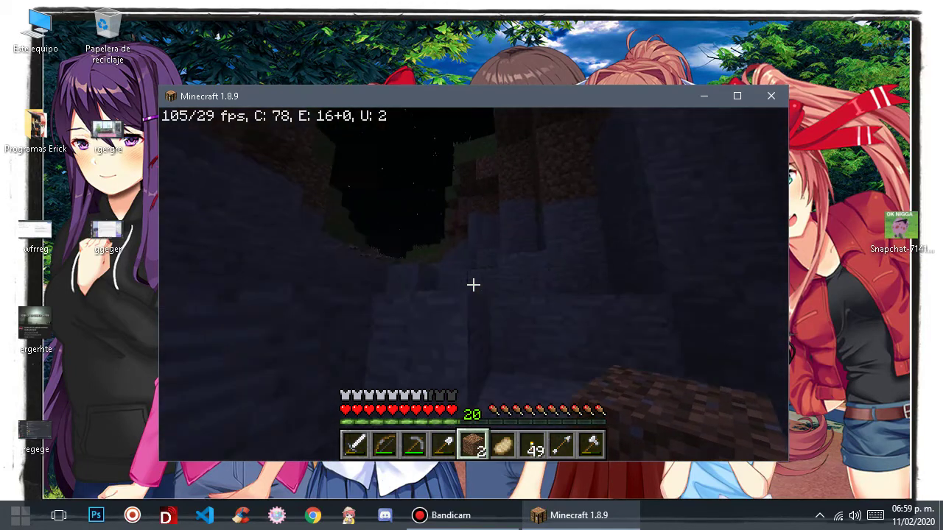
Equip the sword and walk across the grass to the furnaces and crafting table outside the stone house
key(1)
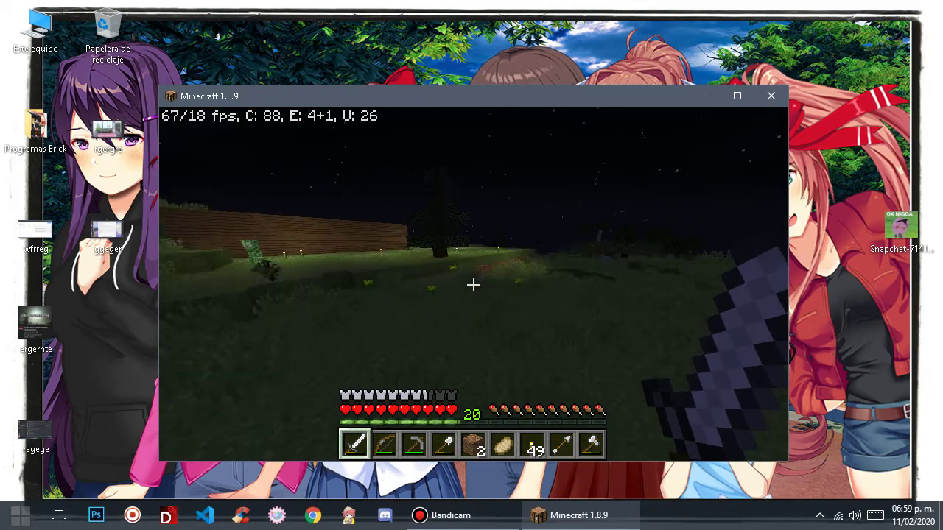
key(w)
key(space)
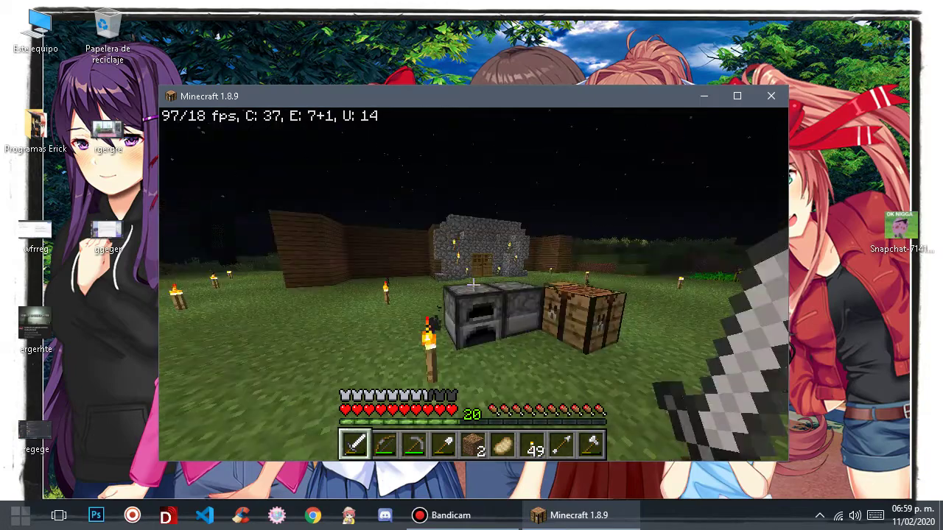
key(d)
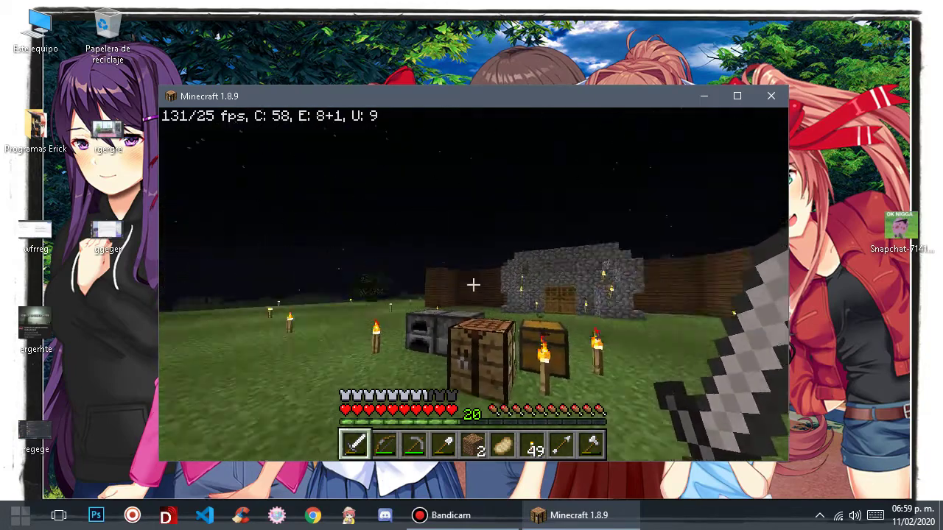
Open and close the player inventory twice near the crafting table to check how the game responds
key(e)
key(e)
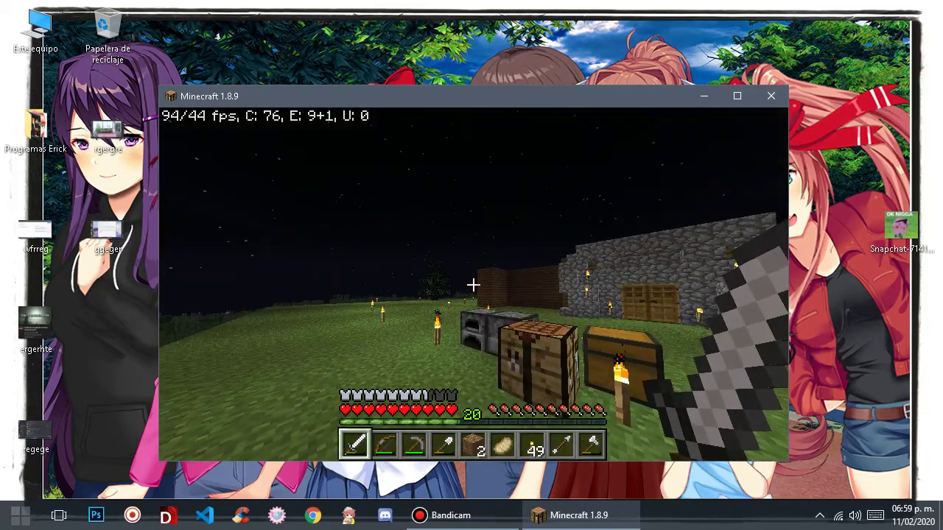
key(e)
key(e)
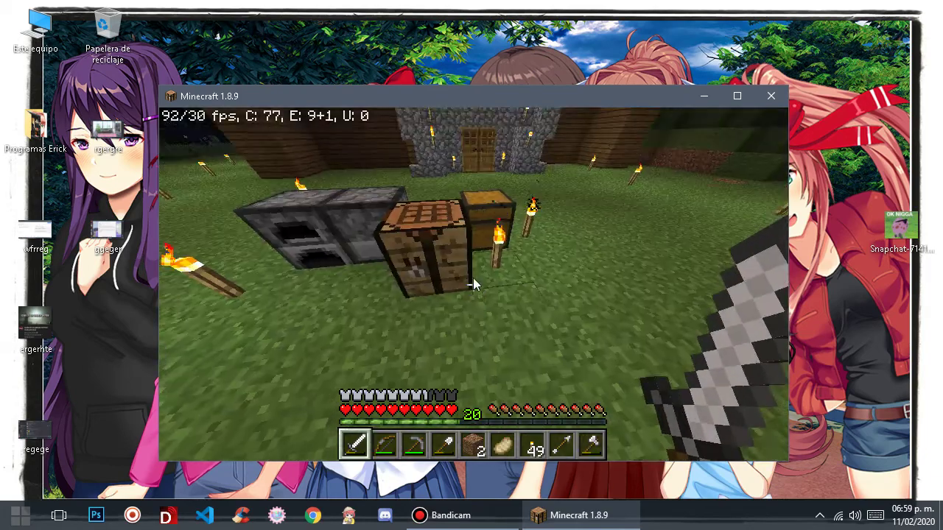
Run past the front of the stone house in third-person view to check the frame rate, and return to first-person view
key(s)
key(w)
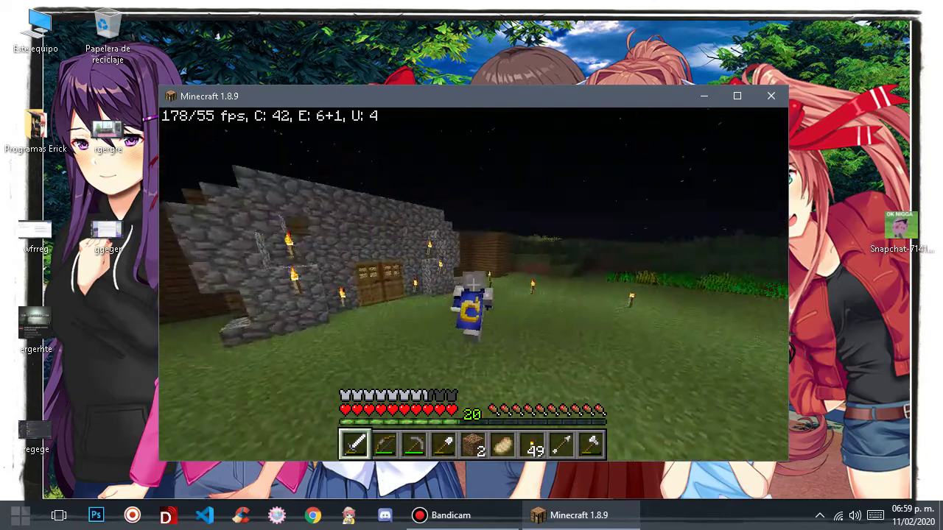
key(w)
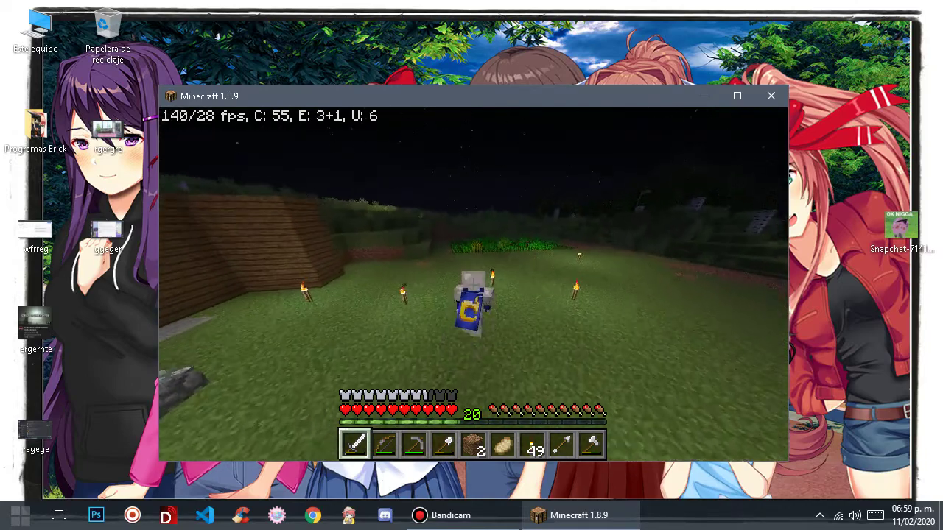
key(w)
key(c)
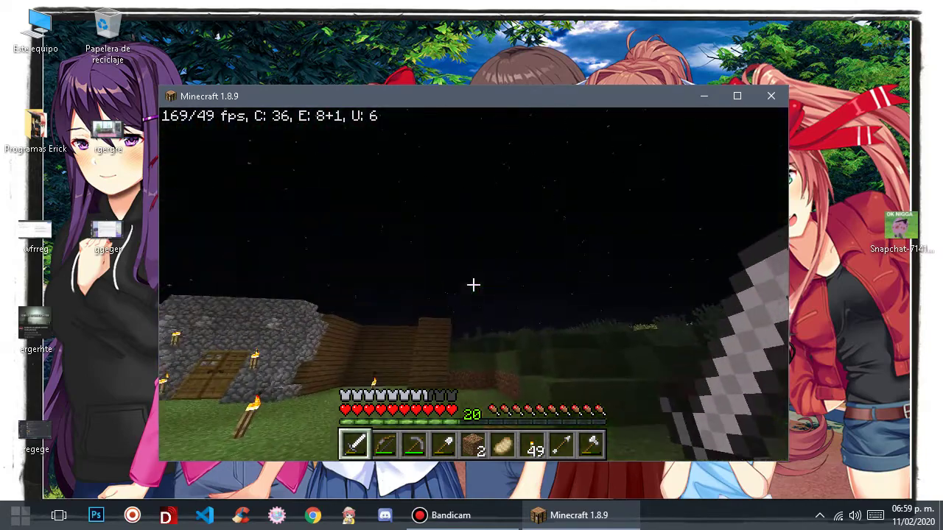
Walk back to the chest and crafting table and move around the furnaces to check the frame rate there
mouse_move(474, 285)
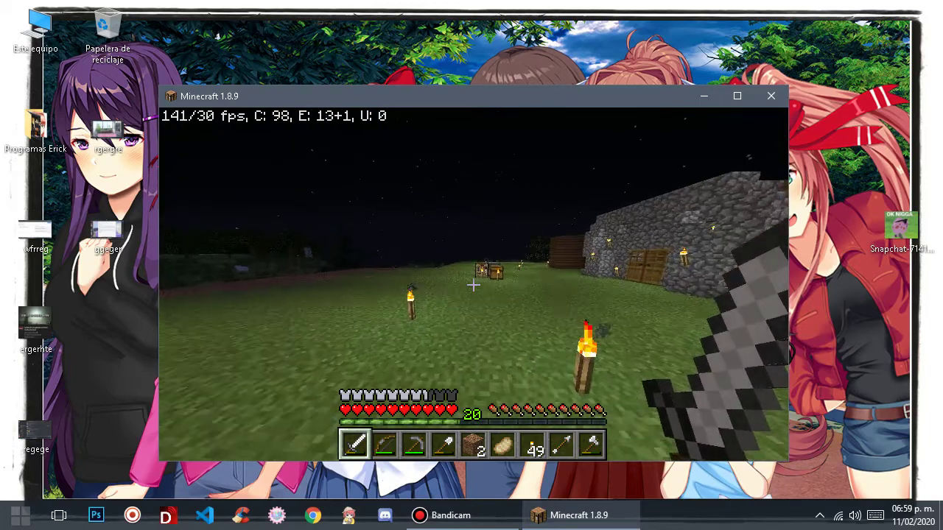
key(w)
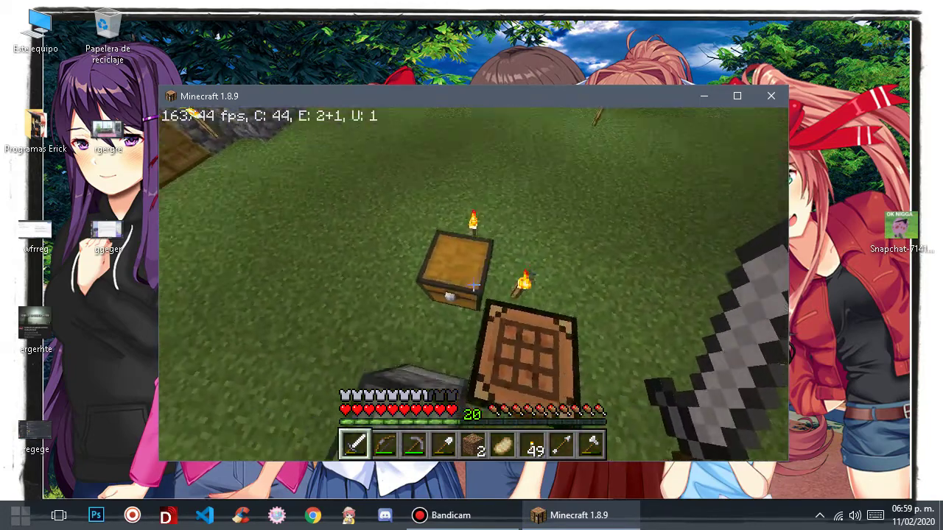
key(d)
key(w)
key(w)
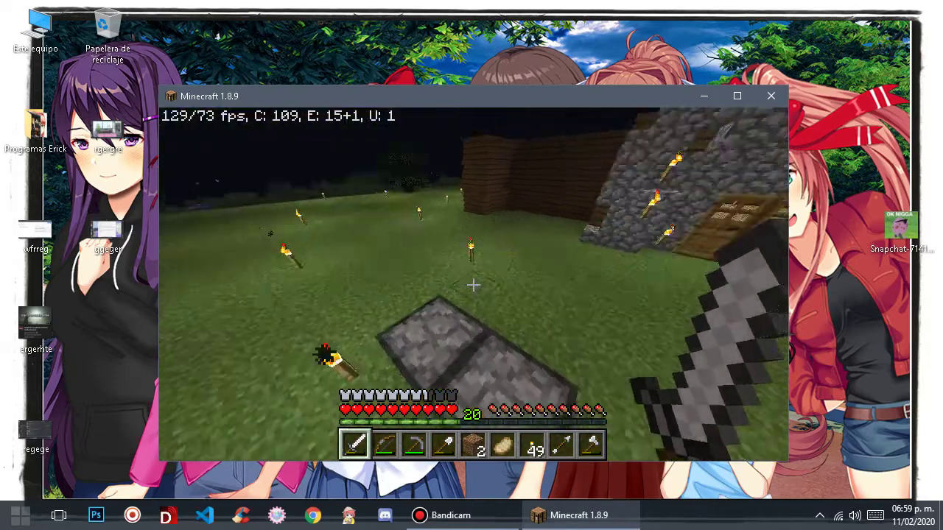
Run from the furnaces across the torch-lit grass to the crop field and back towards the wooden enclosure to check the frame rate
key(w)
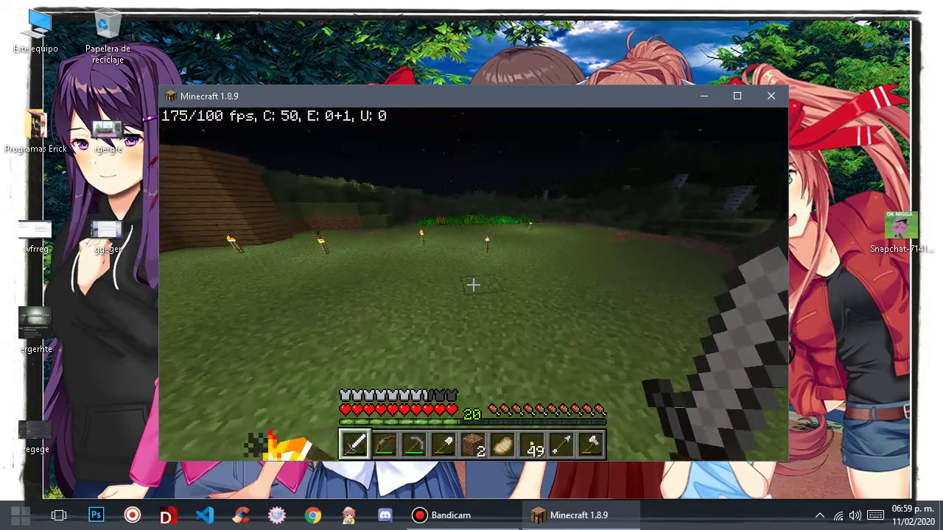
key(w)
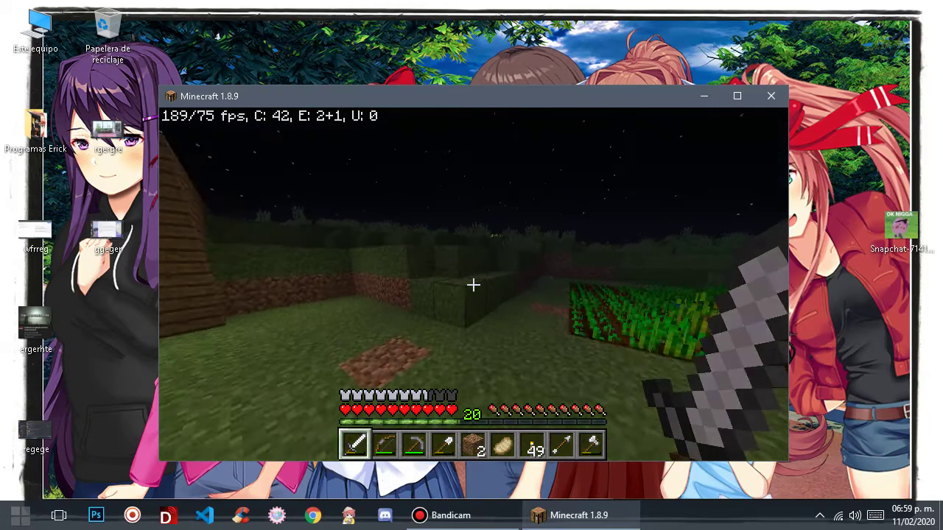
key(w)
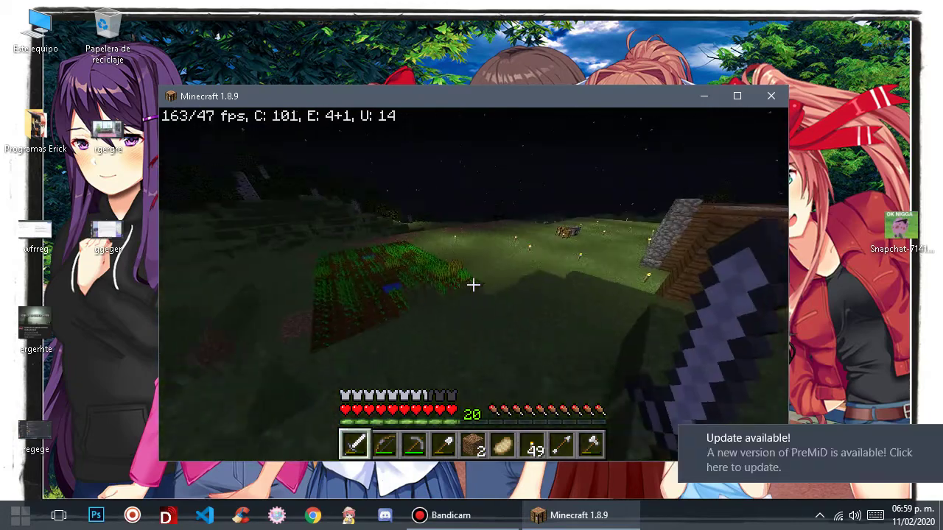
key(w)
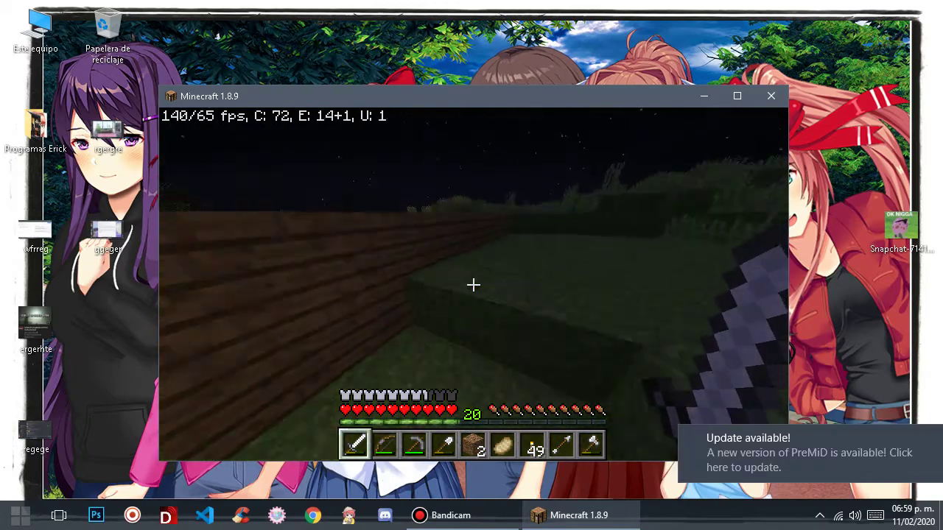
Jump onto the stone brick edge of the wooden enclosure and walk along it overlooking the plank floor
key(space)
key(w)
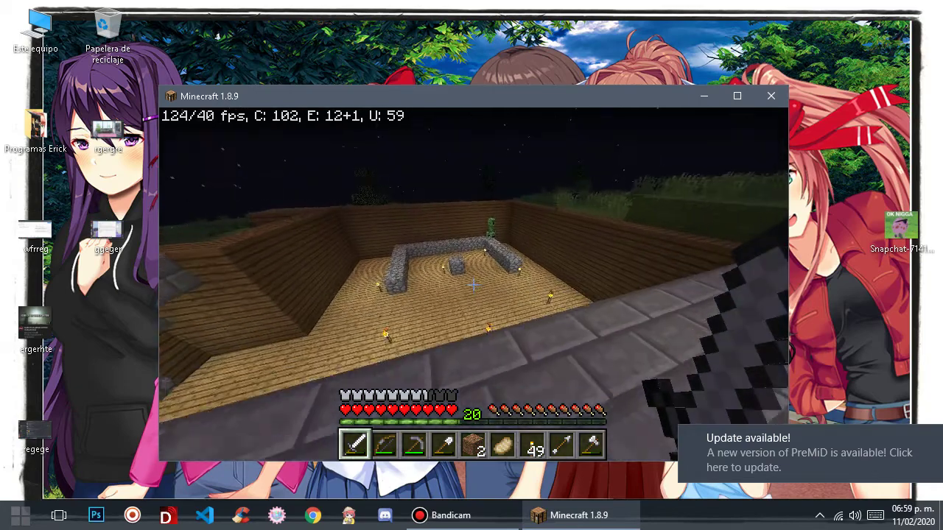
key(w)
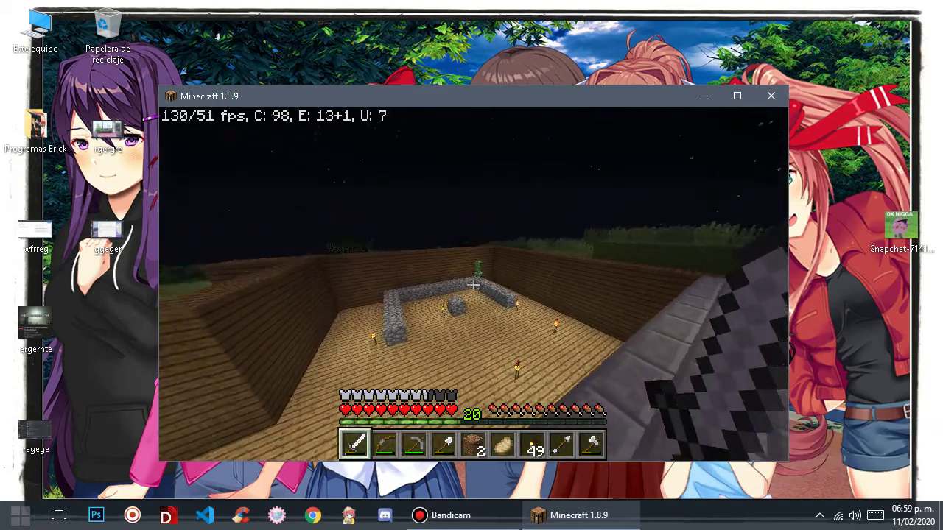
key(w)
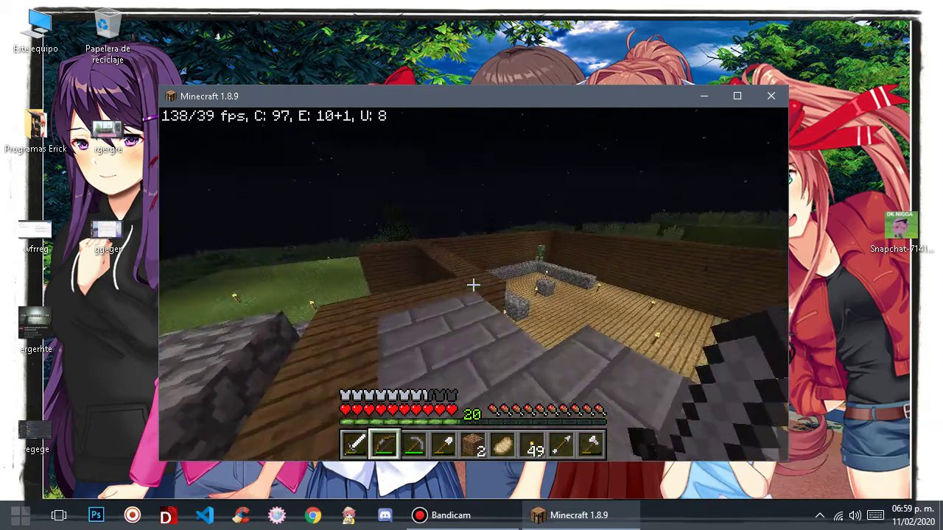
Equip the bow and shoot an arrow at the creeper in the enclosure's far corner, then re-equip the iron sword
key(2)
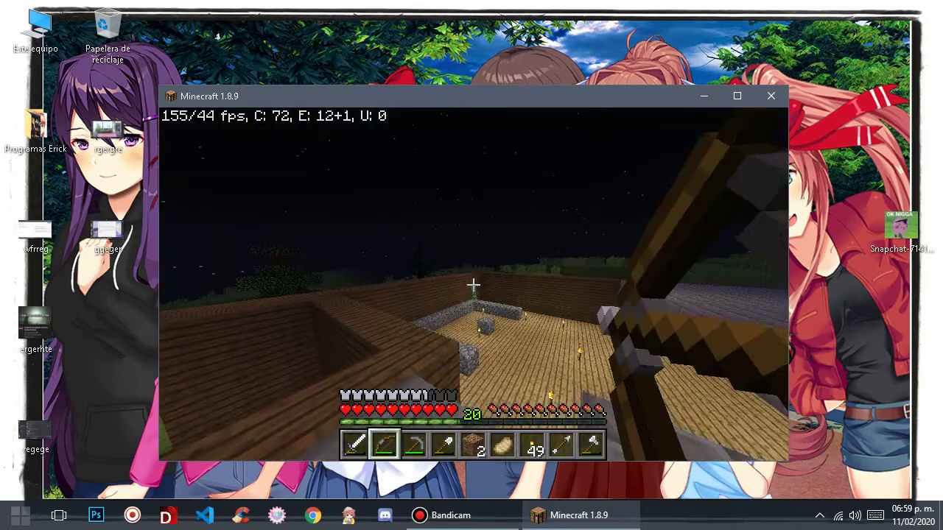
right_click(474, 285)
key(e)
key(e)
key(1)
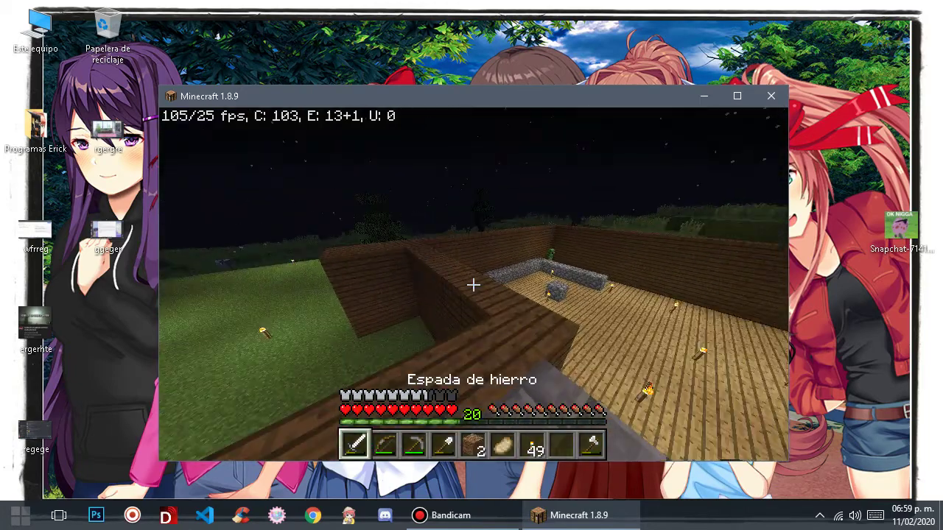
Drop into the wooden enclosure and kill the creeper in the corner with the iron sword
key(w)
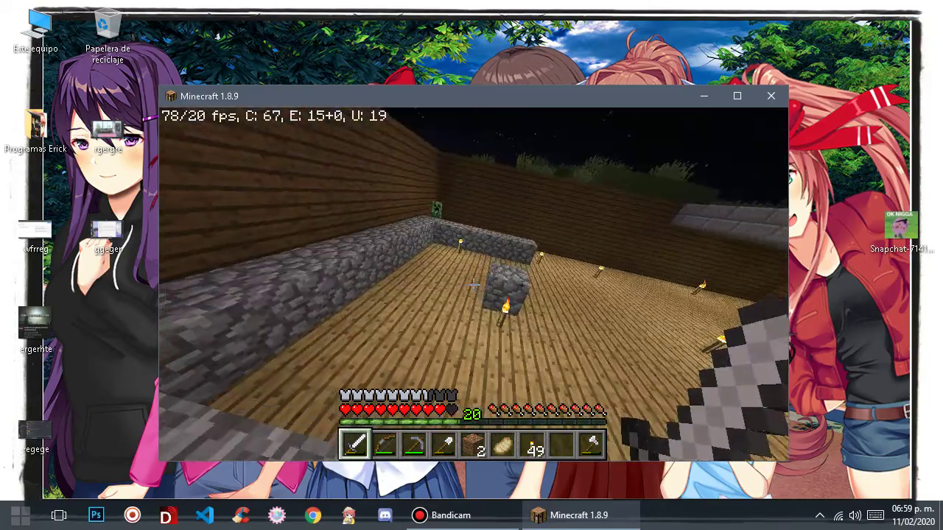
click(474, 285)
key(s)
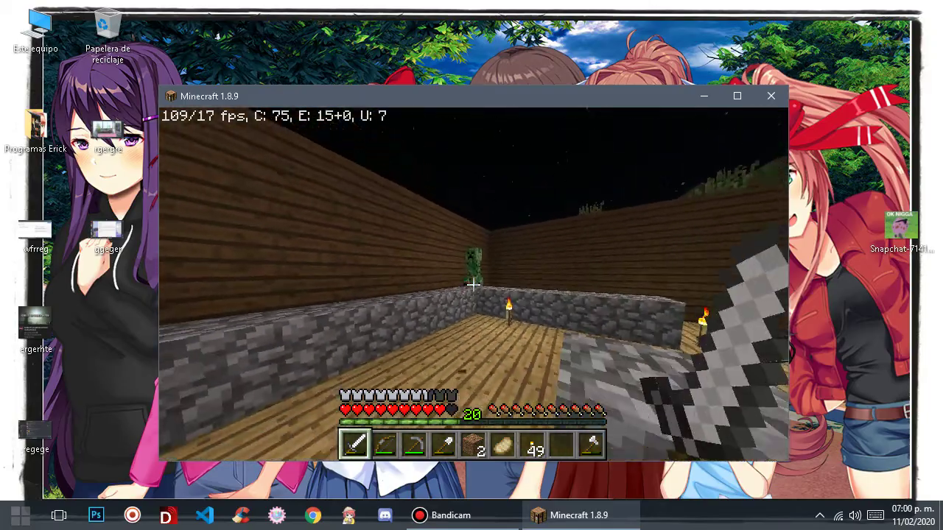
key(w)
click(474, 286)
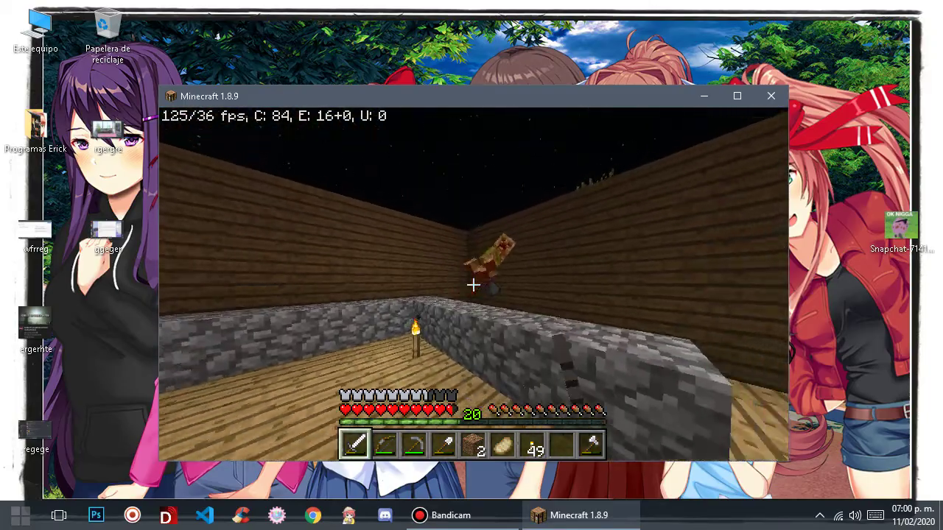
key(s)
key(w)
key(w)
key(space)
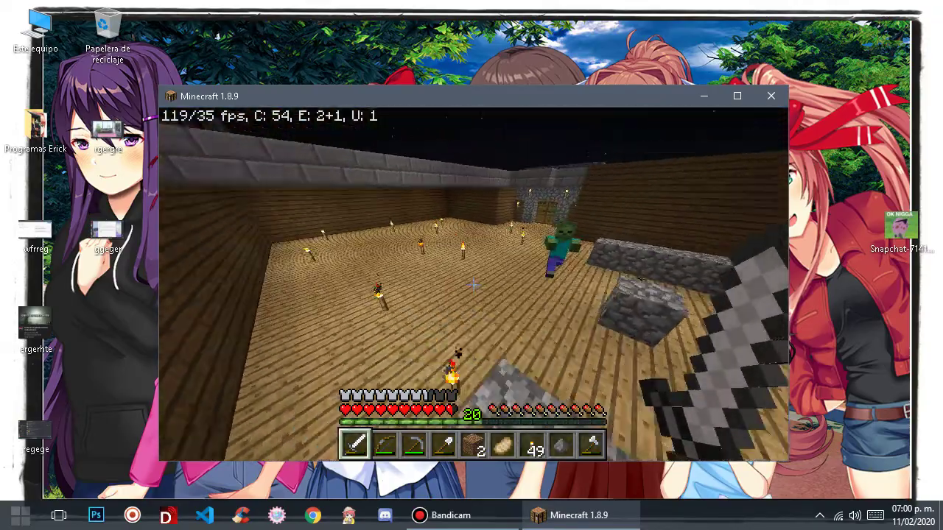
Fight the zombie on the plank floor with the iron sword and walk to the double wooden doors
click(474, 285)
click(474, 285)
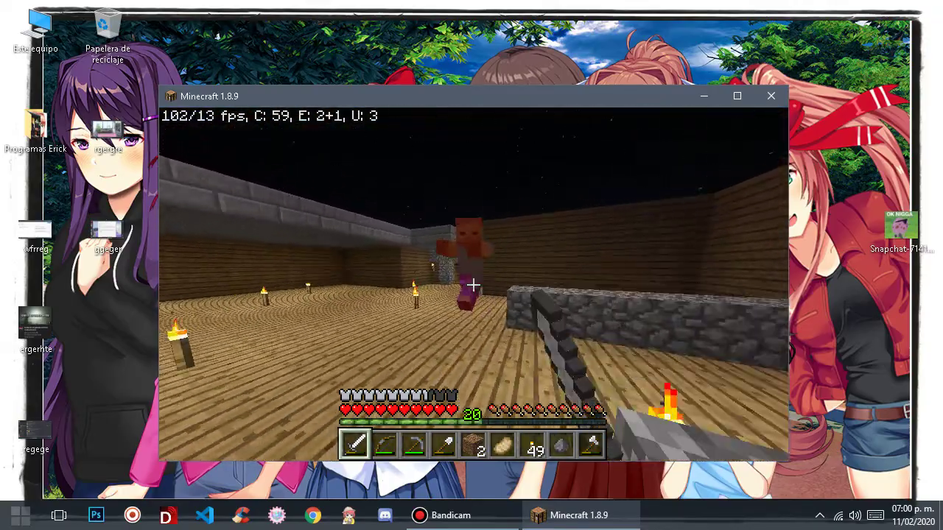
click(473, 283)
key(w)
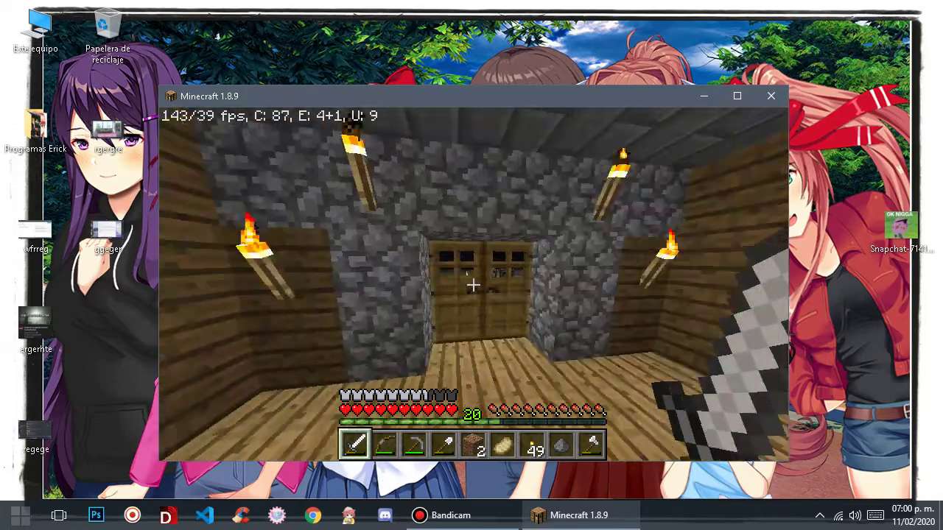
Leave through the wooden doors and run around the outside of the enclosure onto its stone brick edge
right_click(473, 283)
key(w)
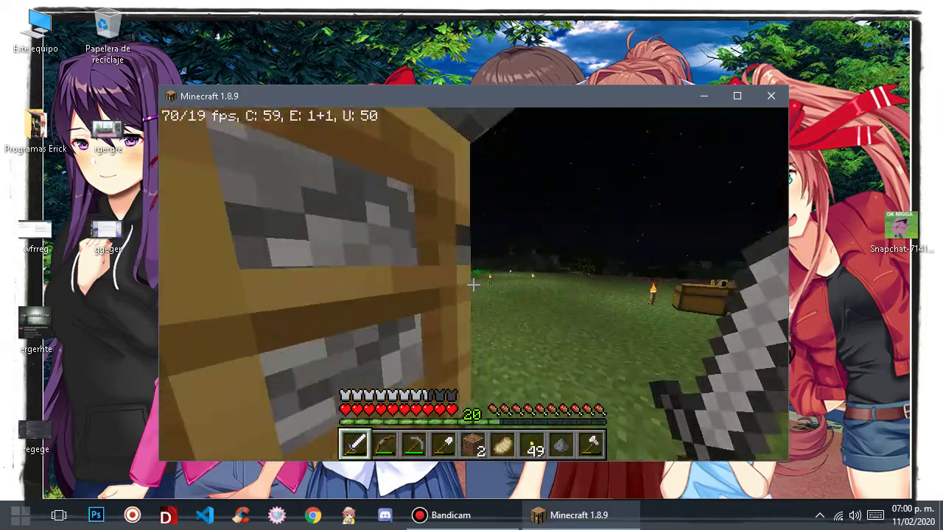
key(w)
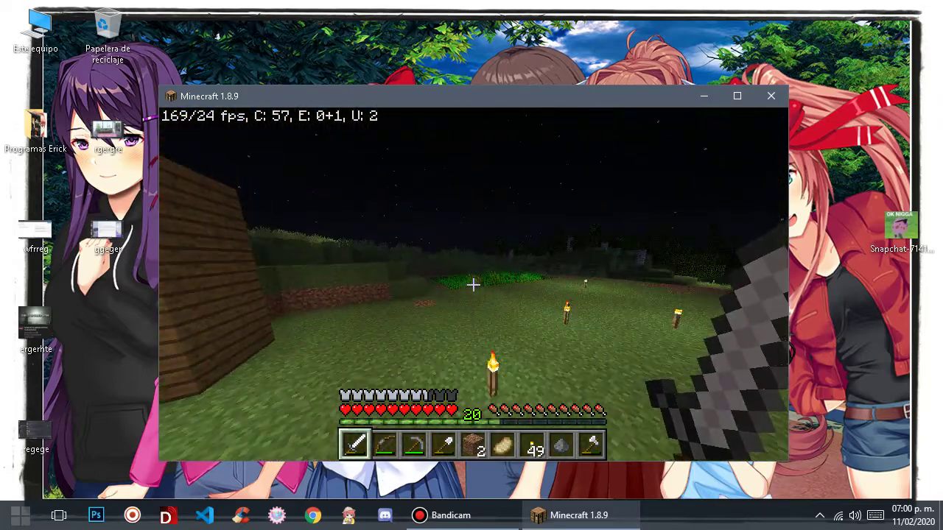
key(w)
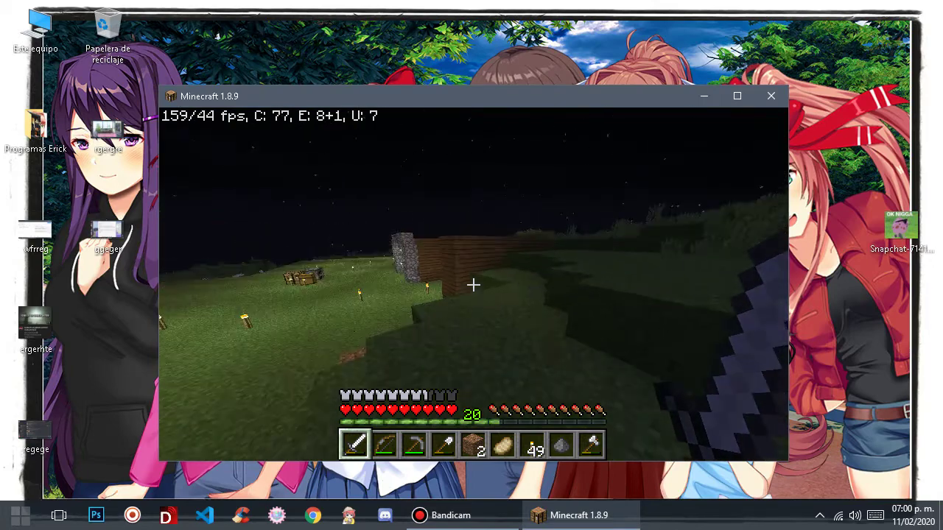
key(w)
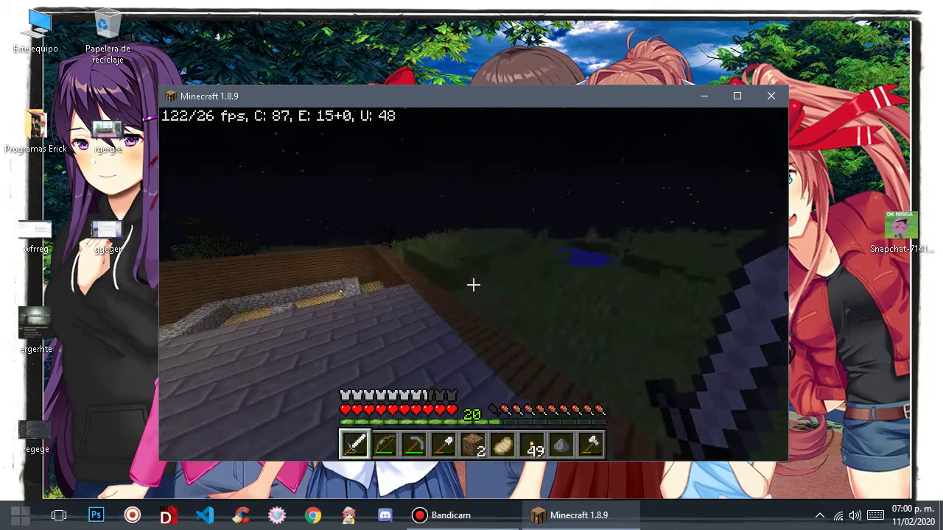
Pause the game, switch to Bandicam to check the recording time, and return to the Minecraft game
key(Escape)
click(471, 526)
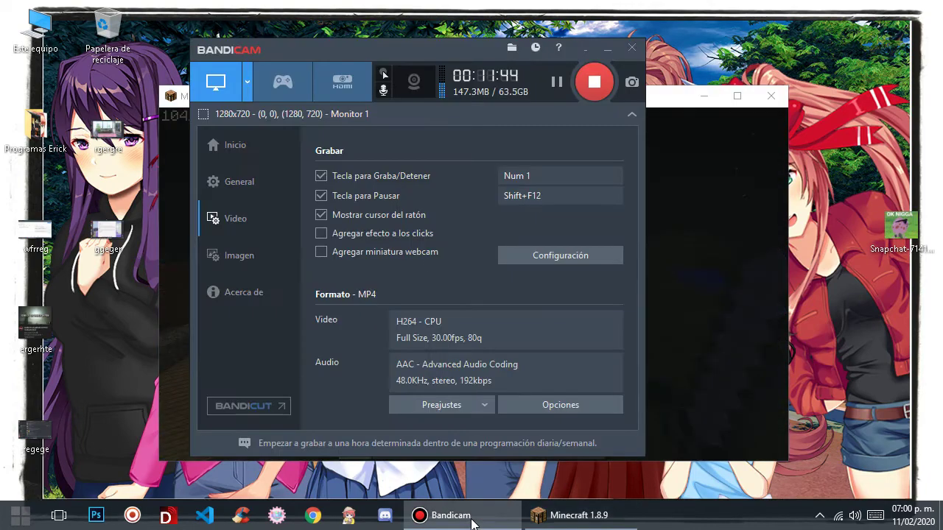
click(680, 205)
click(559, 220)
Approach the nearest zombie in the dark field and strike it repeatedly with the iron sword
key(w)
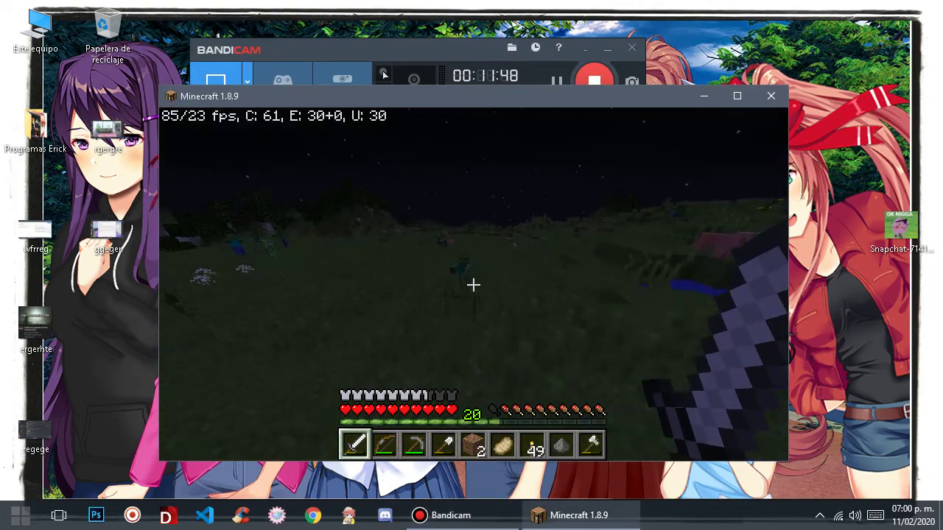
click(473, 284)
click(473, 285)
click(473, 284)
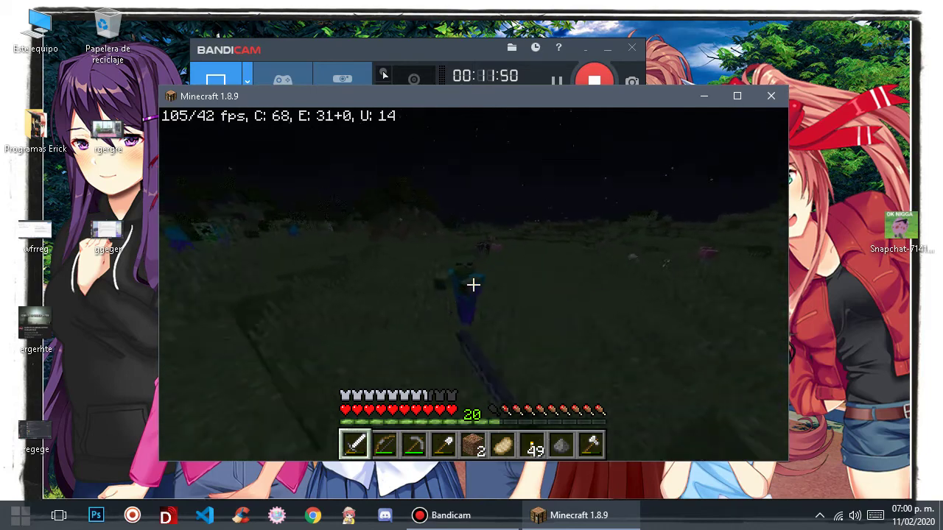
click(473, 284)
click(473, 284)
click(473, 285)
click(473, 284)
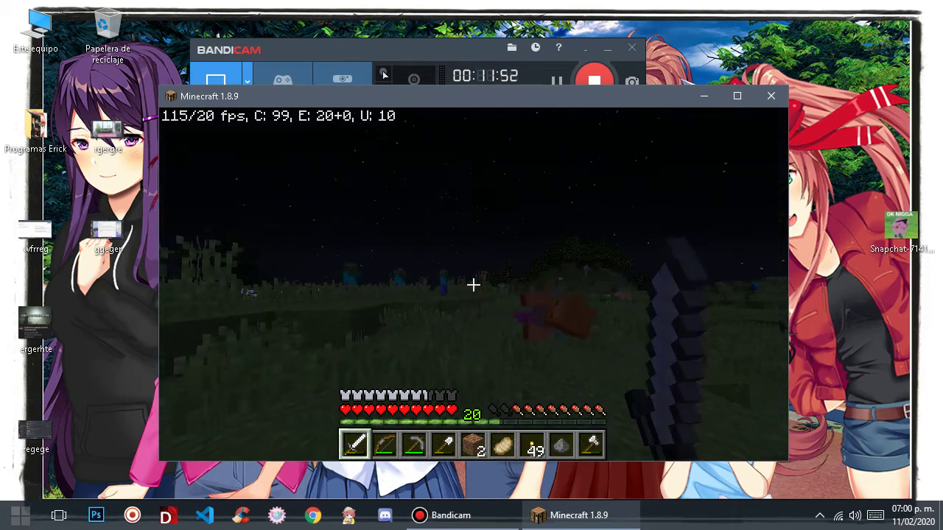
Keep swinging the iron sword at the group of zombies and the creeper in the tall grass
click(473, 284)
click(473, 285)
click(473, 285)
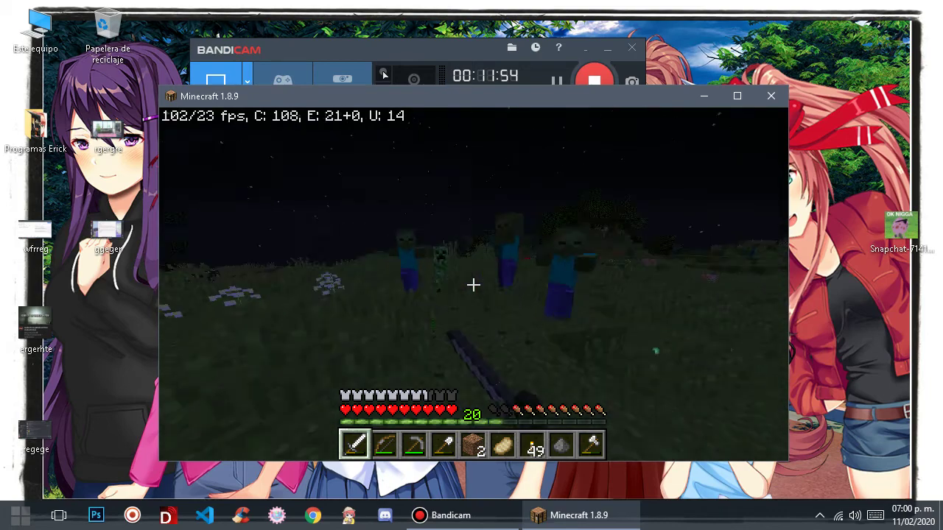
click(473, 284)
click(473, 285)
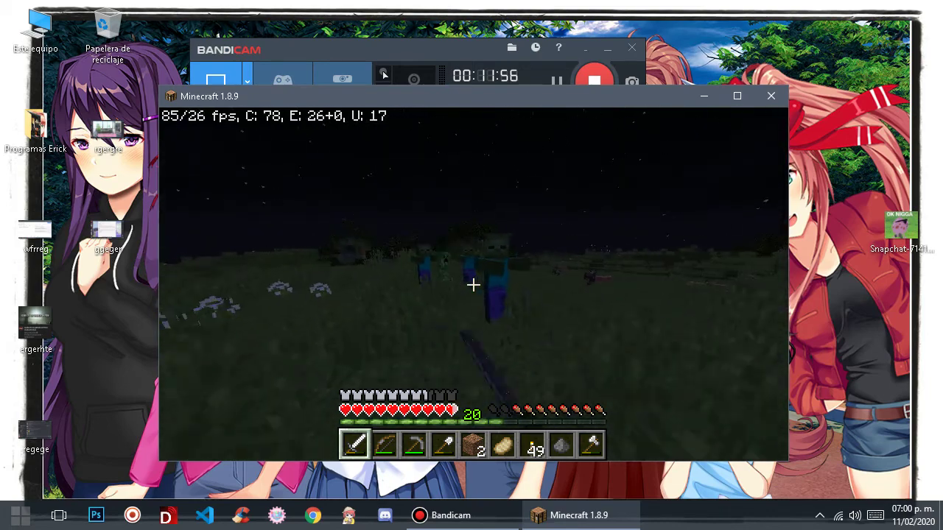
click(473, 284)
click(473, 284)
click(473, 284)
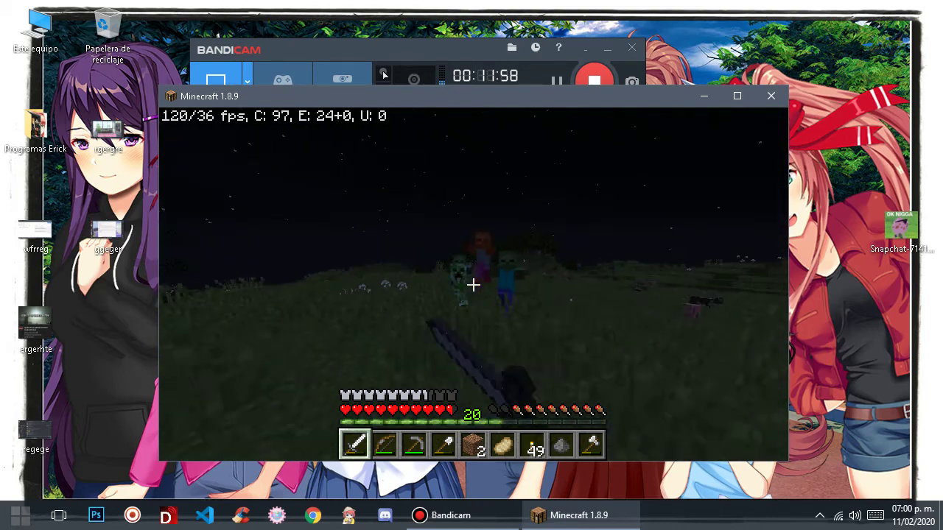
click(473, 284)
click(473, 284)
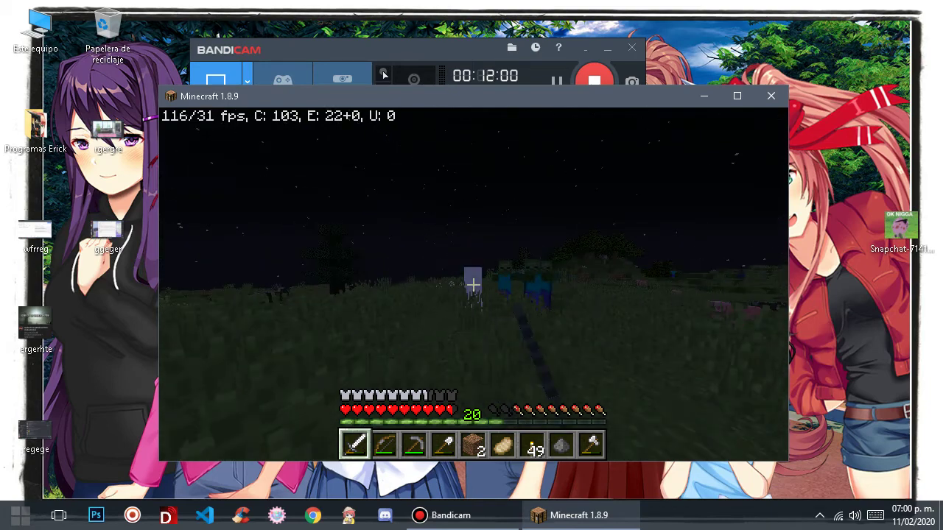
Attack the skeleton standing beside the zombies with the iron sword
click(473, 285)
click(473, 285)
click(472, 285)
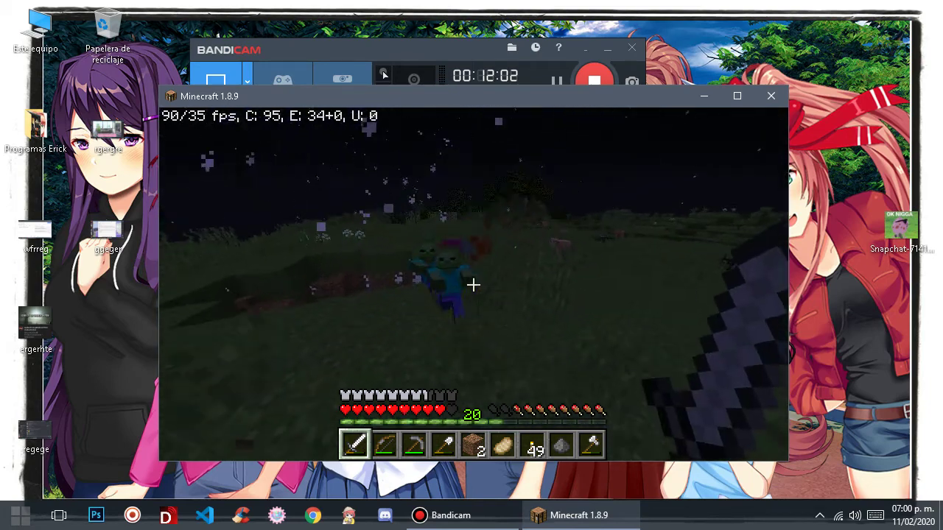
Run away from the zombies past the exposed dirt and up across the dark grass field
key(w)
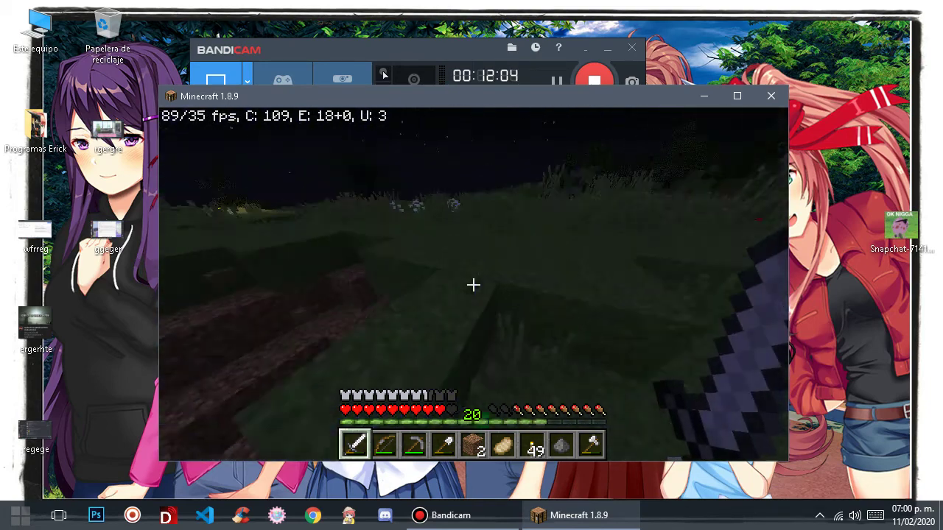
key(w)
key(space)
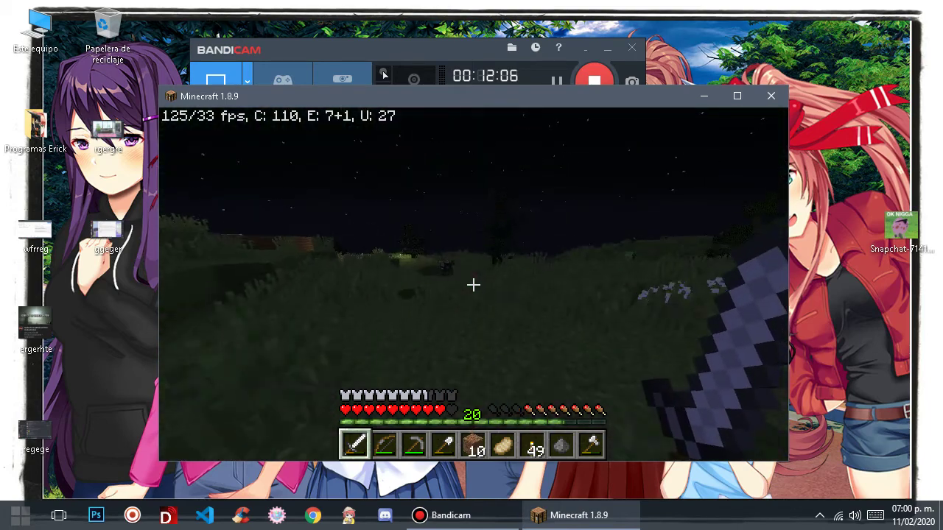
key(w)
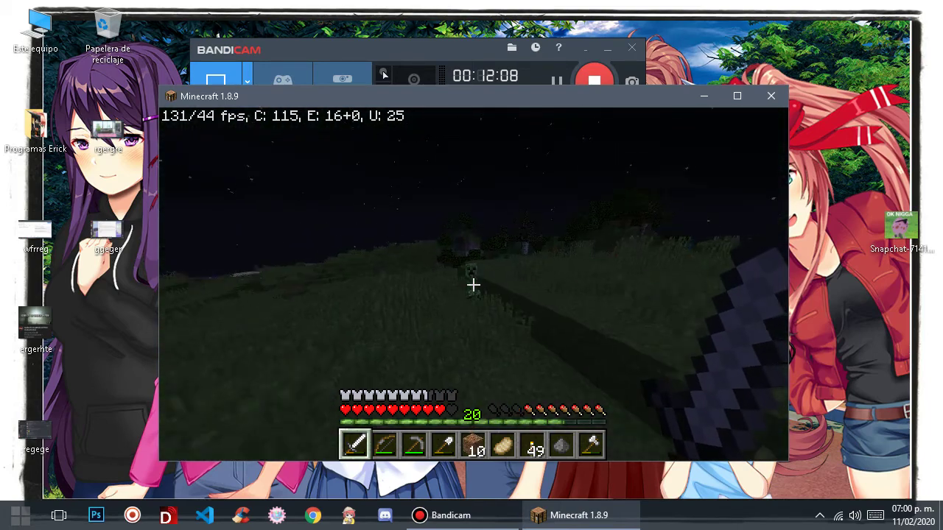
Run up to the creeper on the grassy slope and kill it with the iron sword
key(w)
click(473, 284)
click(473, 284)
click(473, 284)
click(473, 284)
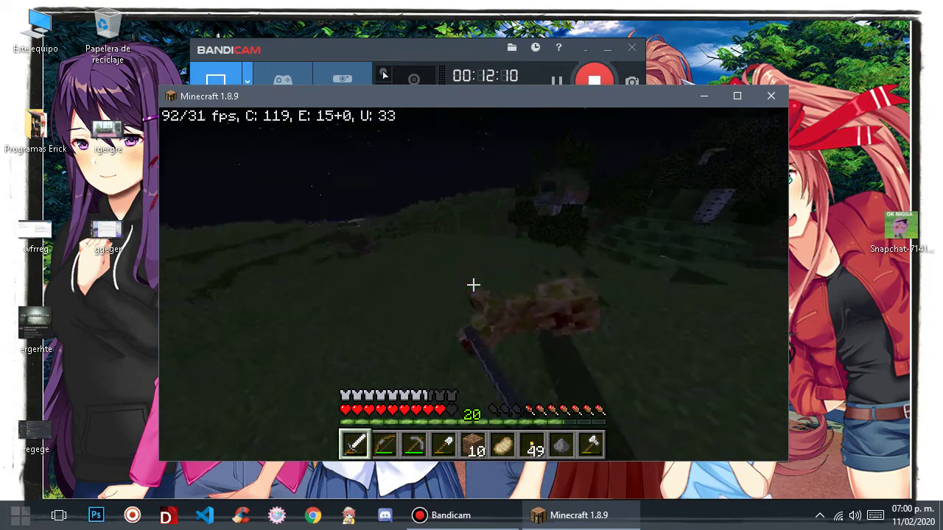
Collect the gunpowder and run past the red flowers across the dark field to check the frame rate
key(w)
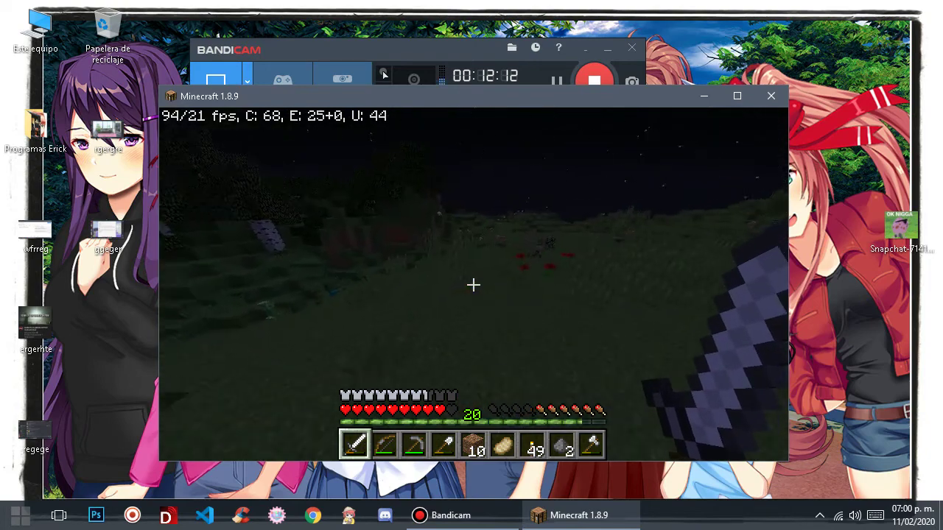
key(w)
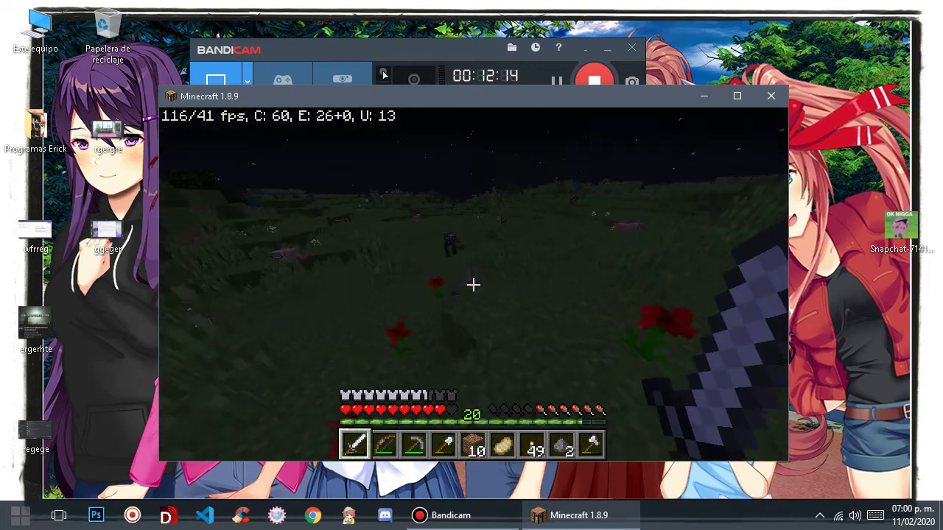
key(w)
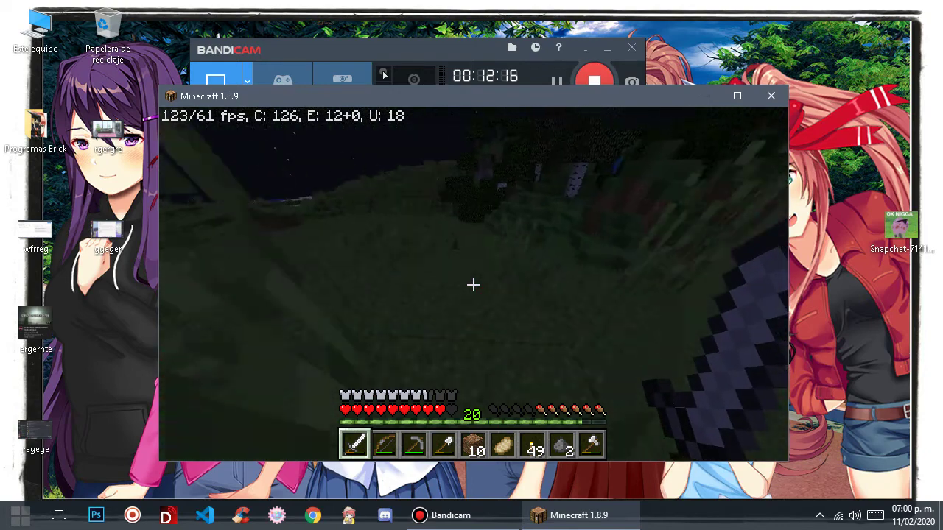
Run across the dark grass field toward the trees and strike the approaching zombie with the iron sword
key(w)
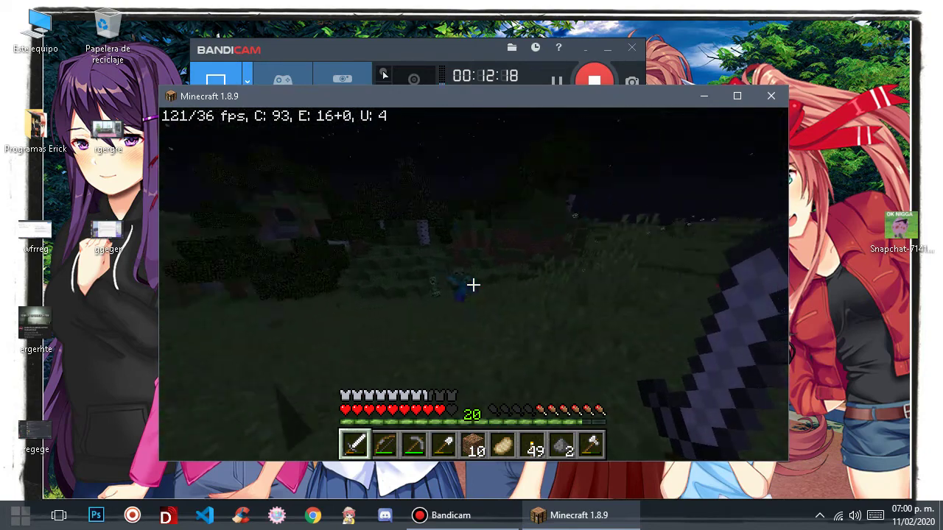
click(472, 285)
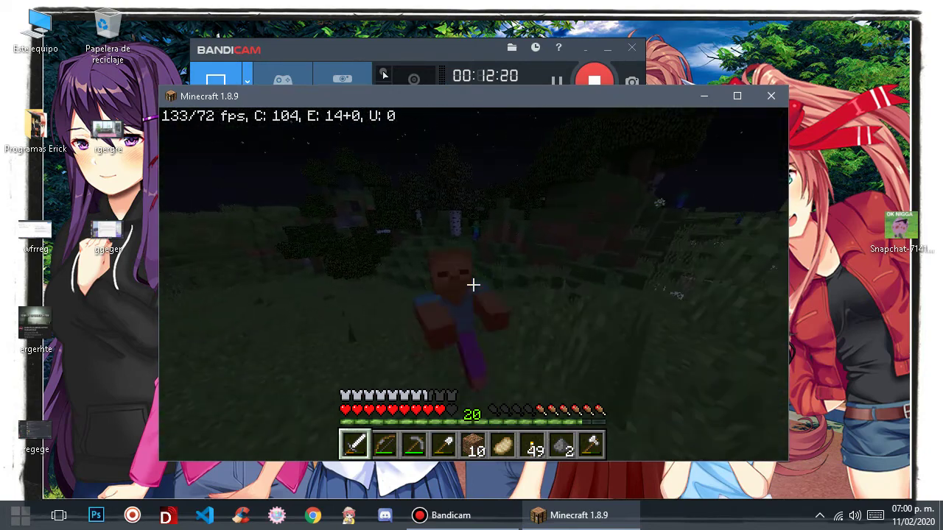
click(473, 285)
click(473, 285)
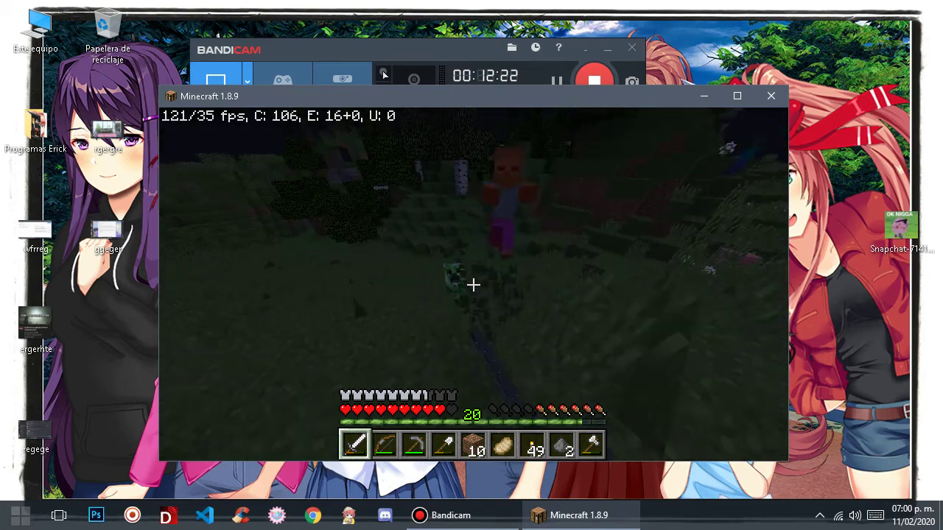
click(473, 286)
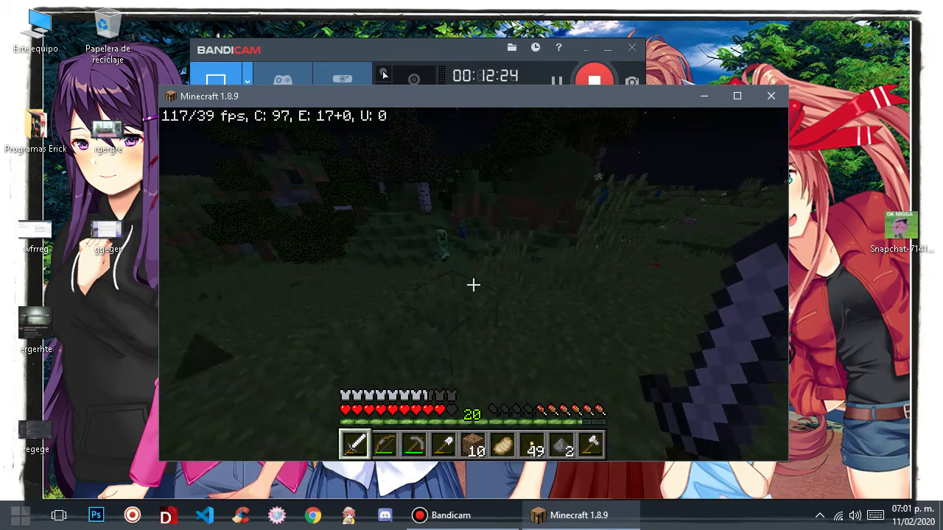
Attack the creeper and the zombie beside the grassy slope near the birch tree with the iron sword
click(473, 285)
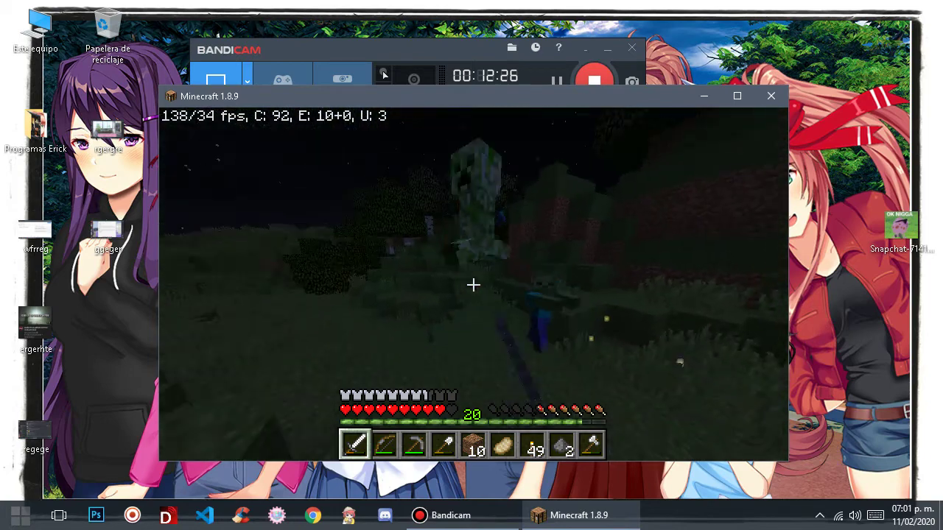
click(472, 285)
click(473, 286)
click(473, 285)
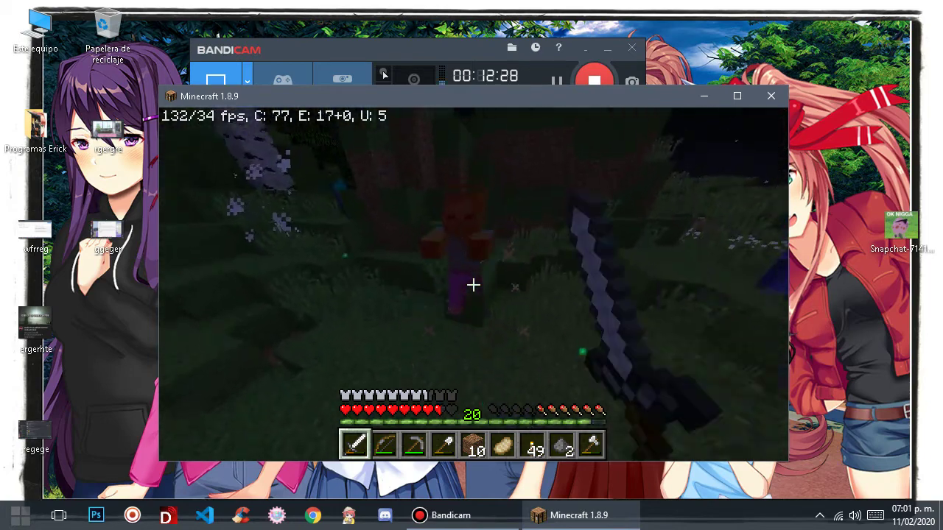
click(473, 285)
Save the world, return to the title screen and quit the game to the desktop
key(Escape)
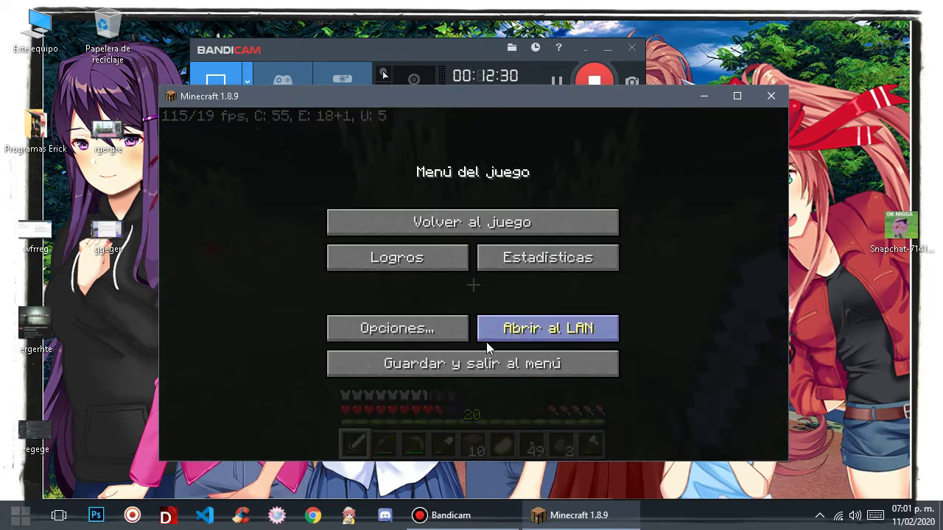
click(488, 354)
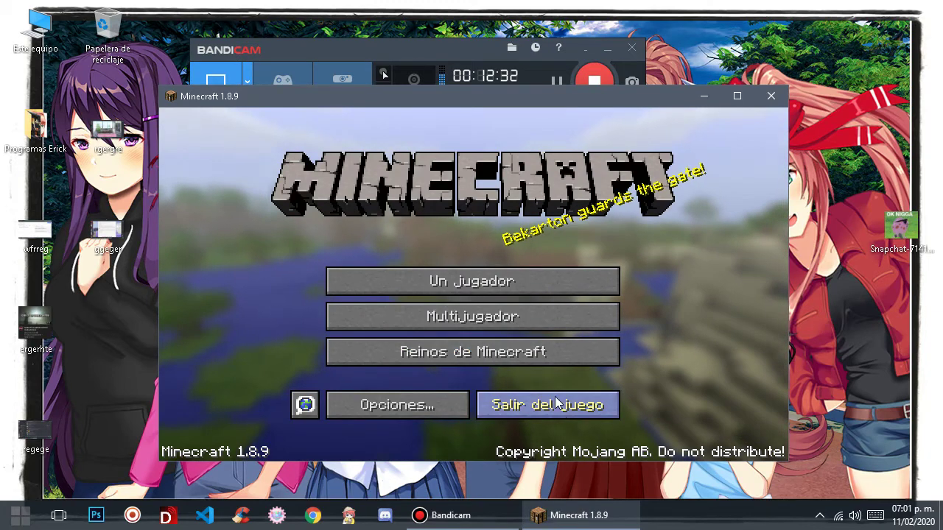
click(558, 404)
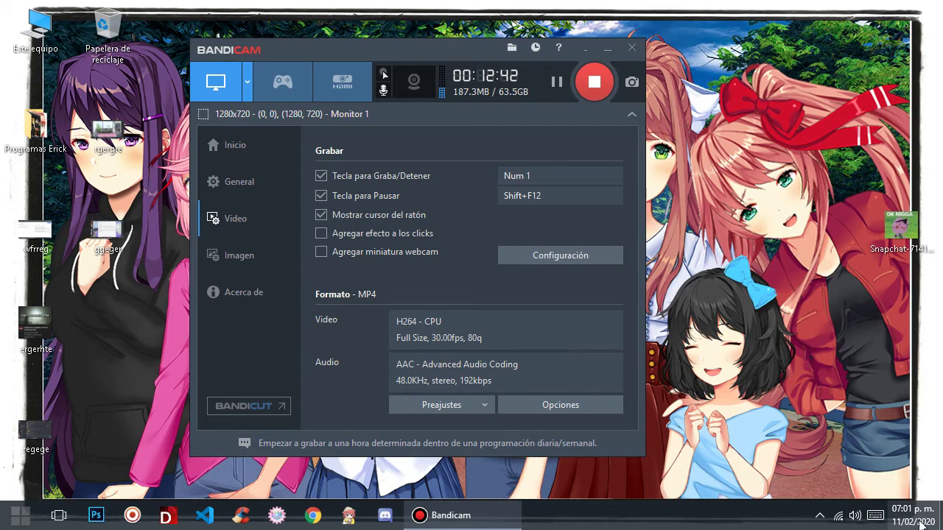
mouse_move(921, 524)
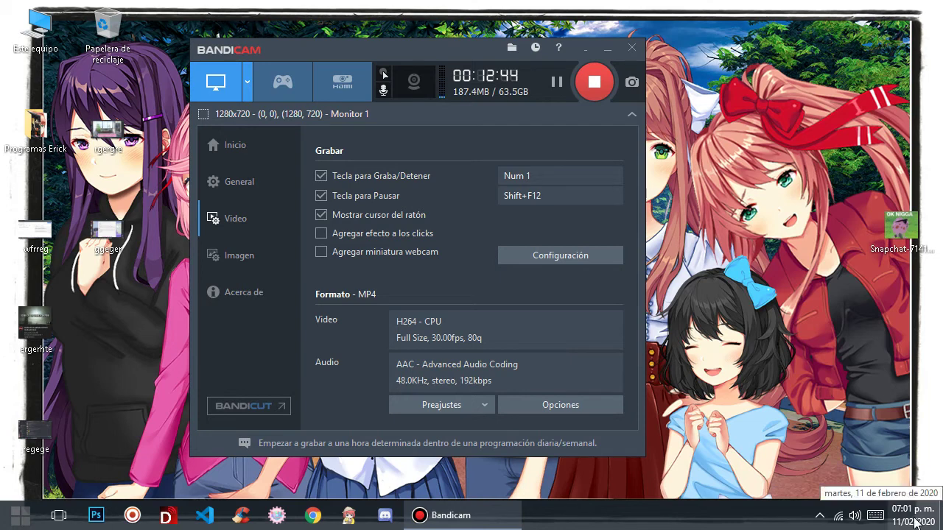